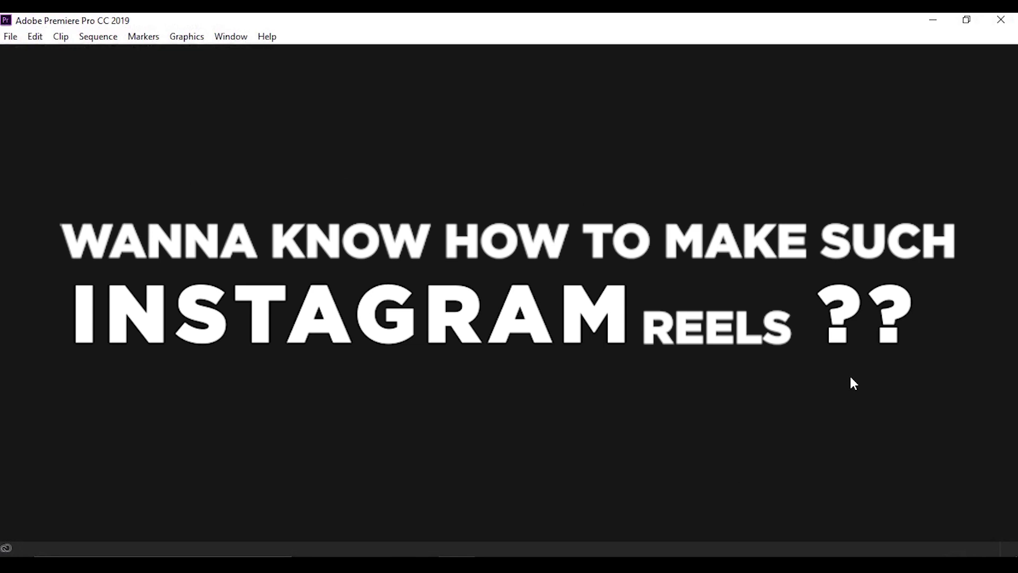
Create a new project named 'reel rotating (slide to right)'.
{"action": "left_click", "coordinate": [11, 36]}
{"action": "mouse_move", "coordinate": [205, 53]}
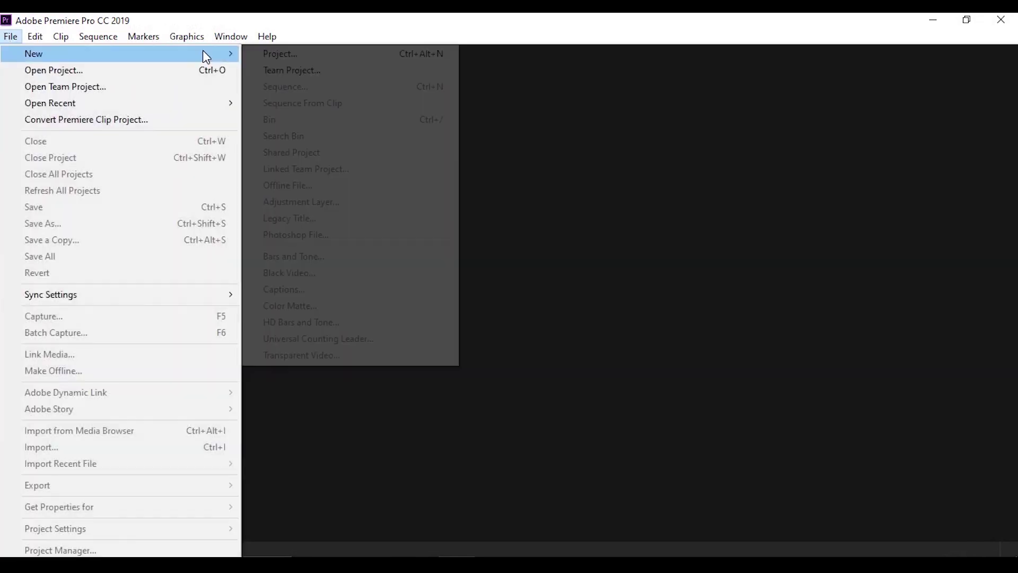
{"action": "left_click", "coordinate": [255, 54]}
{"action": "type", "text": "reel rotating (slide to right)"}
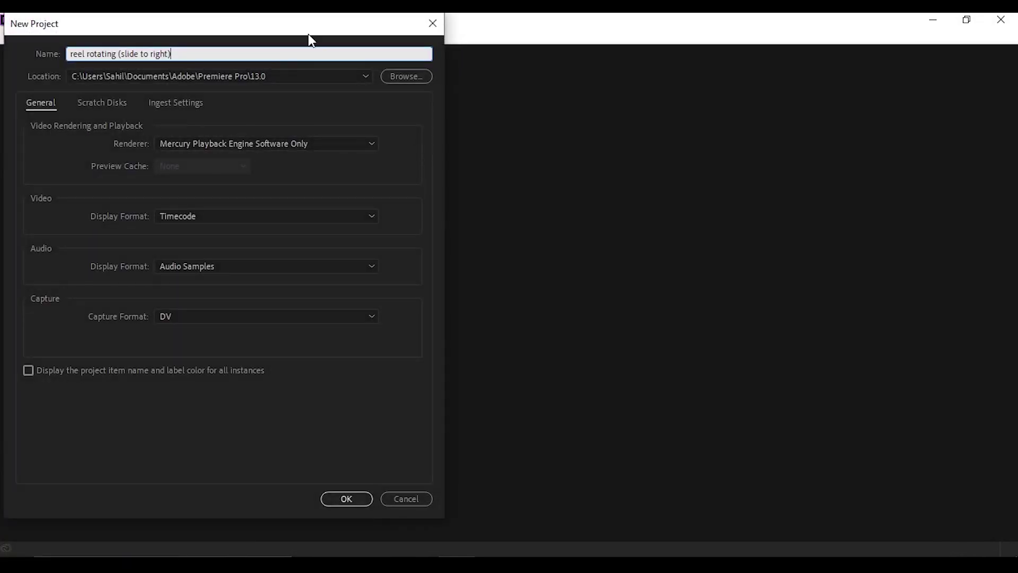
{"action": "left_click", "coordinate": [362, 498]}
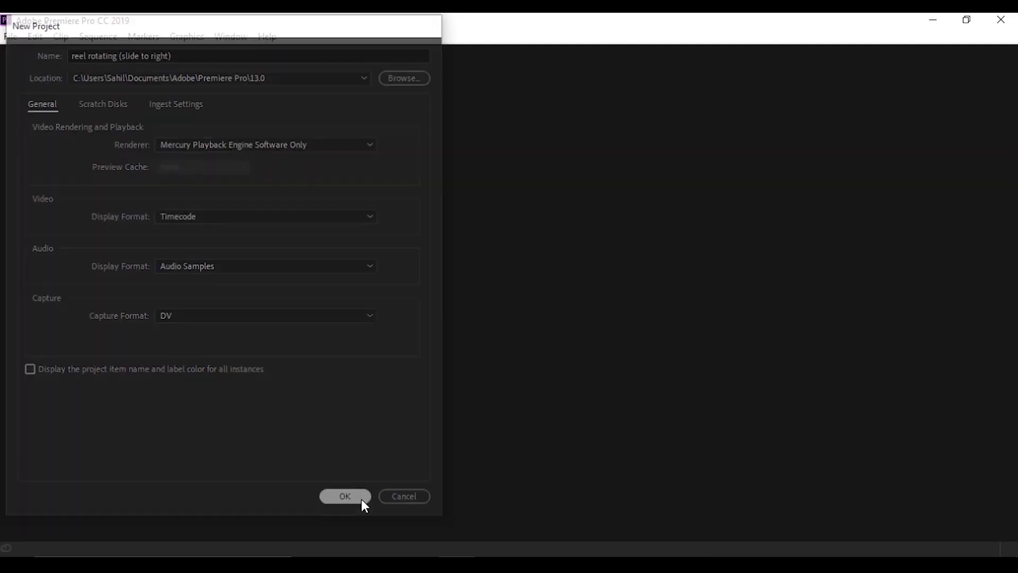
Import Audio.mp4 and clip.mp4 from the footage folder into the Project panel.
{"action": "mouse_move", "coordinate": [384, 565]}
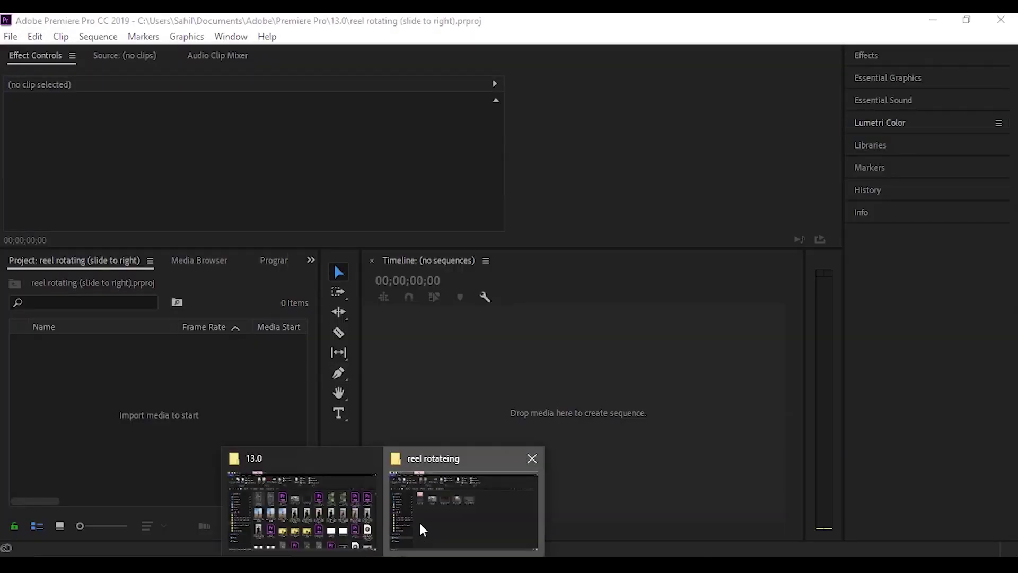
{"action": "left_click", "coordinate": [418, 520]}
{"action": "left_click", "coordinate": [234, 204]}
{"action": "left_click", "coordinate": [277, 205], "text": "ctrl"}
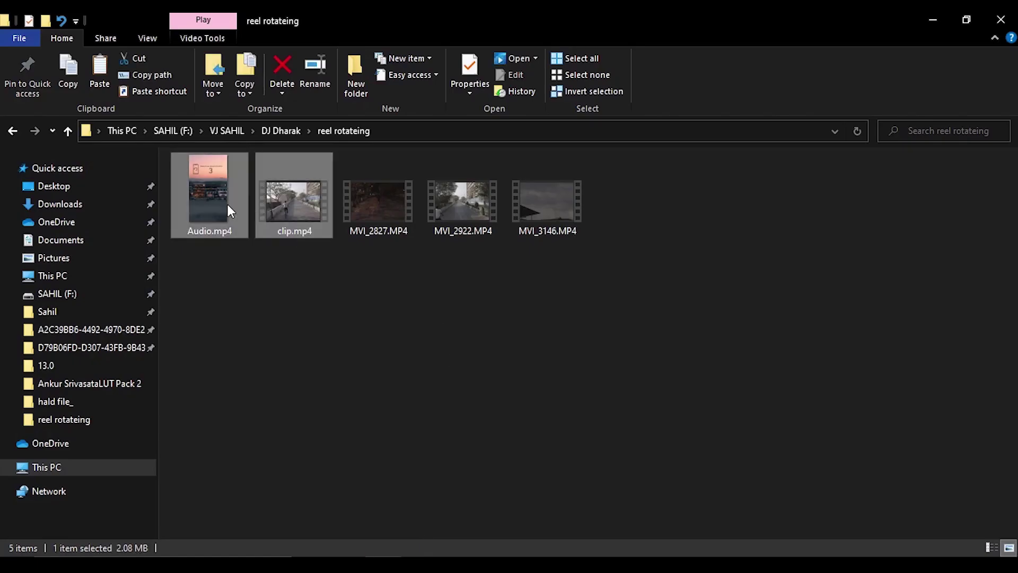
{"action": "left_click_drag", "start_coordinate": [227, 205], "coordinate": [139, 393]}
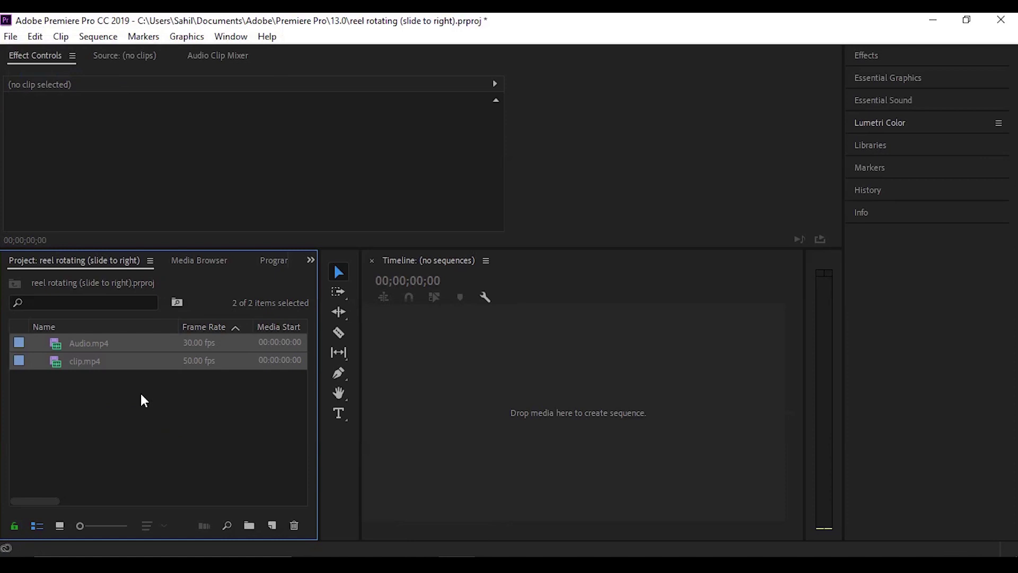
Build a sequence named clip from clip.mp4 alone and play through the cycling footage.
{"action": "left_click", "coordinate": [141, 394]}
{"action": "left_click", "coordinate": [89, 359]}
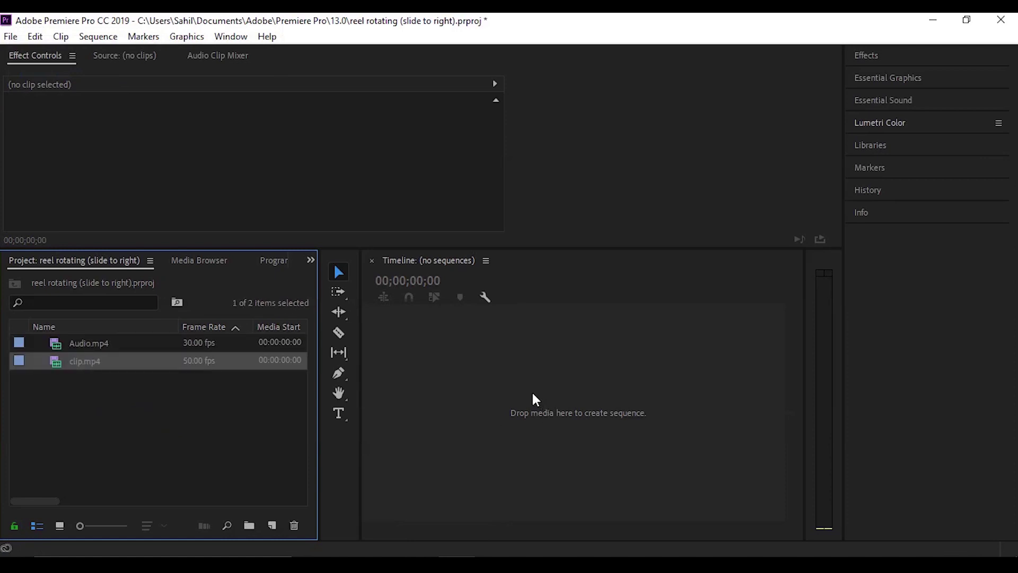
{"action": "left_click_drag", "start_coordinate": [535, 398], "coordinate": [534, 399]}
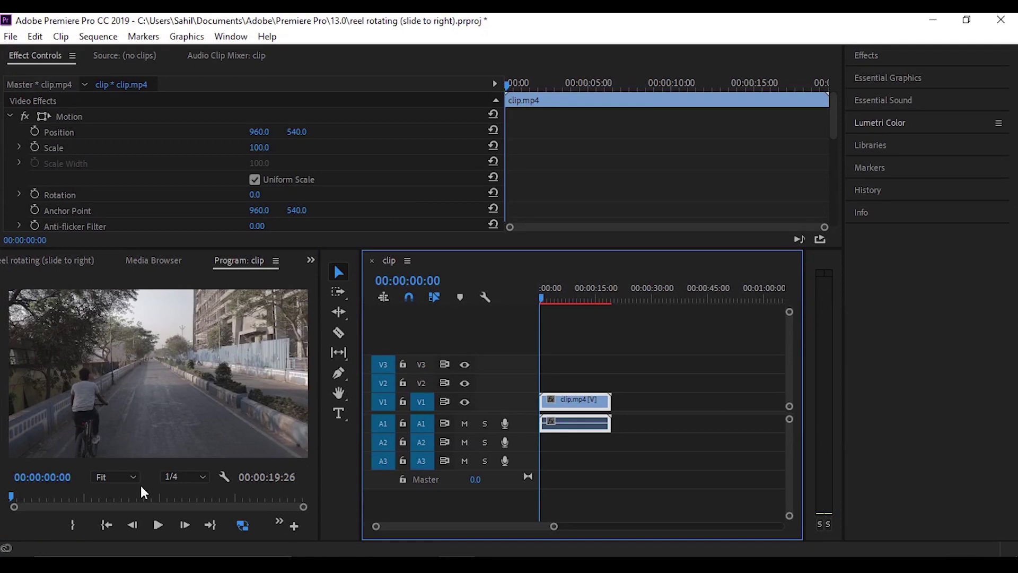
{"action": "left_click", "coordinate": [157, 524]}
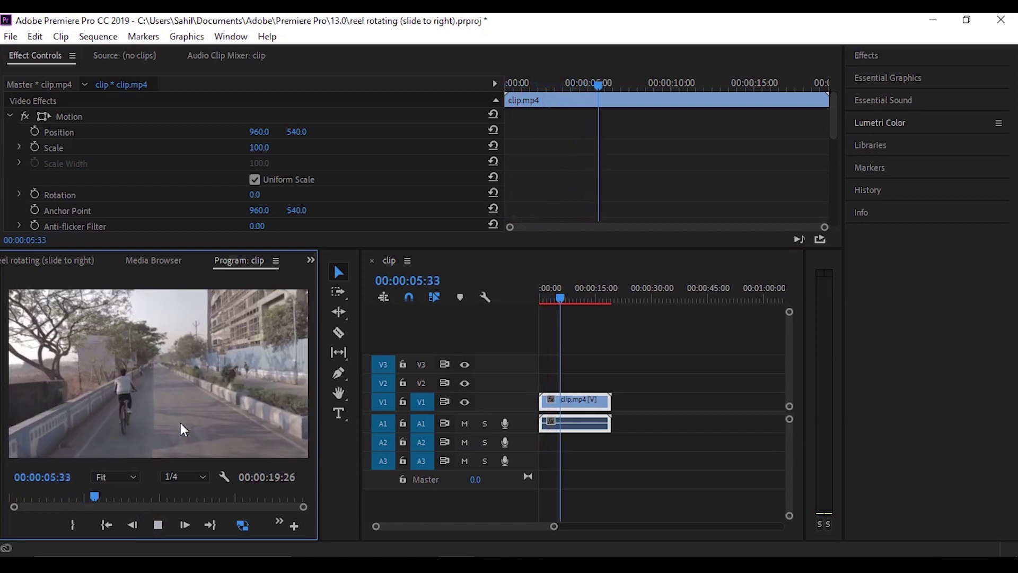
{"action": "left_click", "coordinate": [163, 526]}
Give the clip sequence DSLR editing mode, a 23.976 fps timebase and 1080×1920 frame size, discarding previews.
{"action": "left_click", "coordinate": [98, 37]}
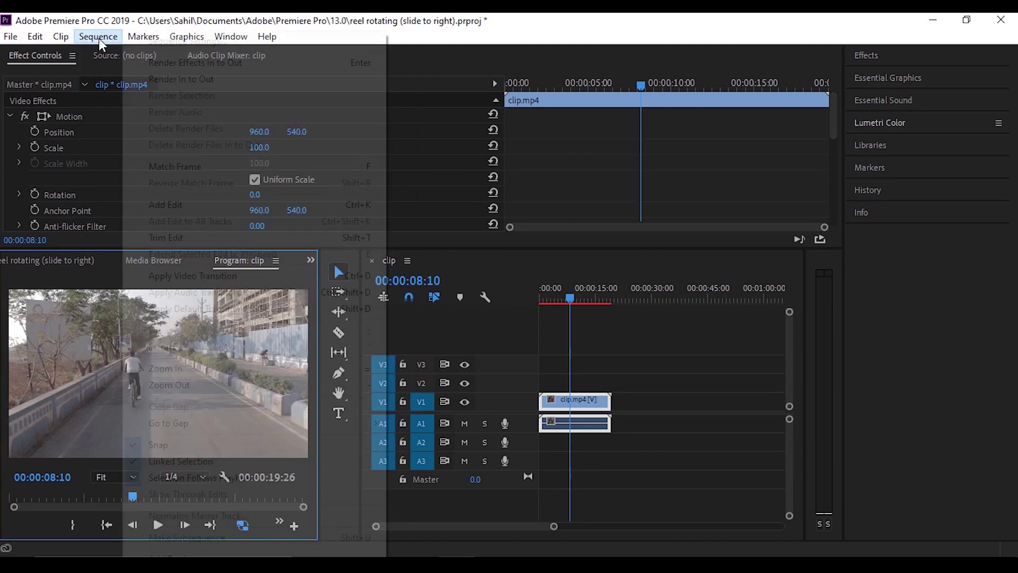
{"action": "left_click", "coordinate": [167, 43]}
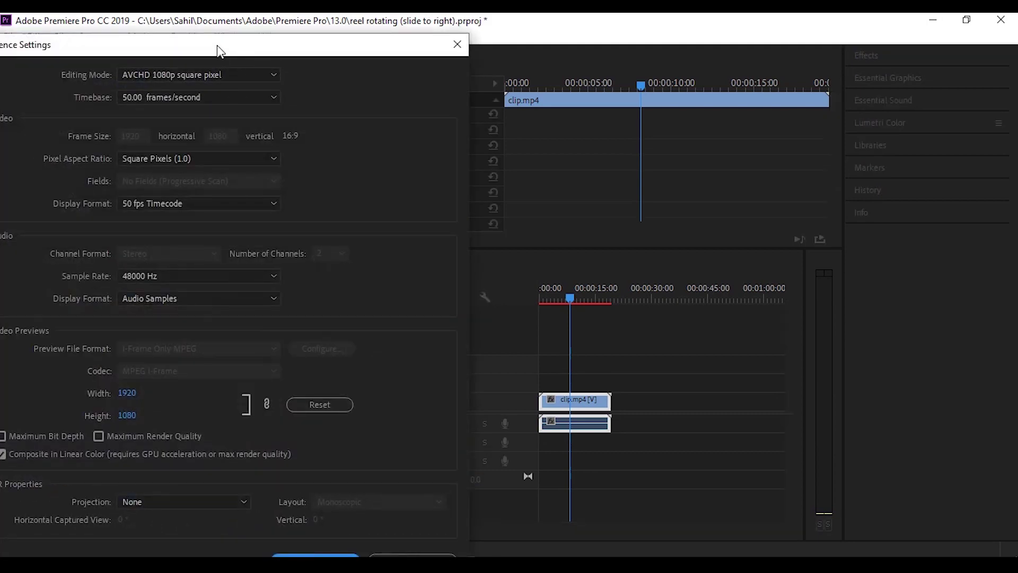
{"action": "left_click_drag", "start_coordinate": [217, 46], "coordinate": [297, 37]}
{"action": "left_click", "coordinate": [295, 62]}
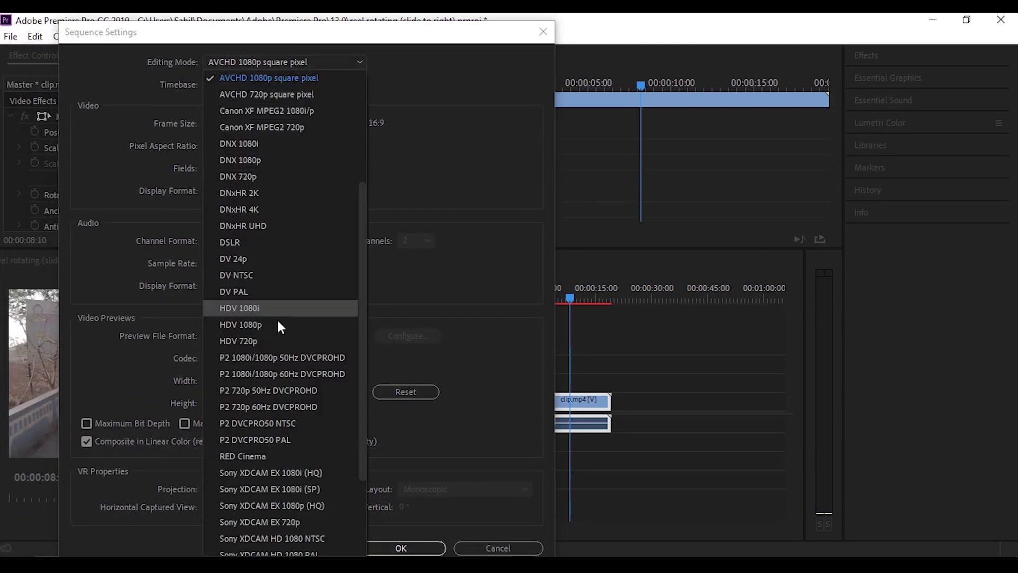
{"action": "left_click", "coordinate": [254, 243]}
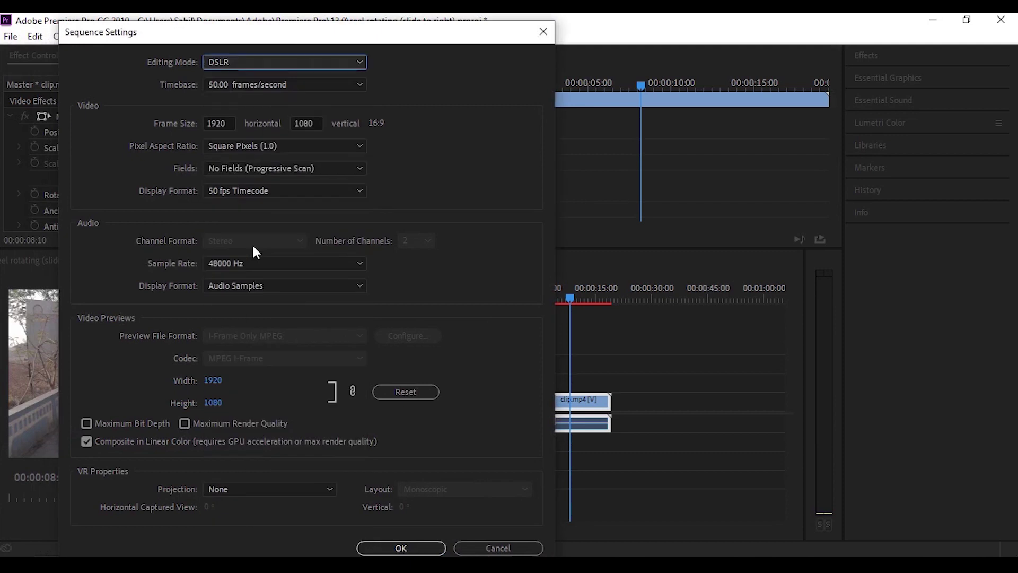
{"action": "left_click", "coordinate": [238, 84]}
{"action": "left_click", "coordinate": [292, 167]}
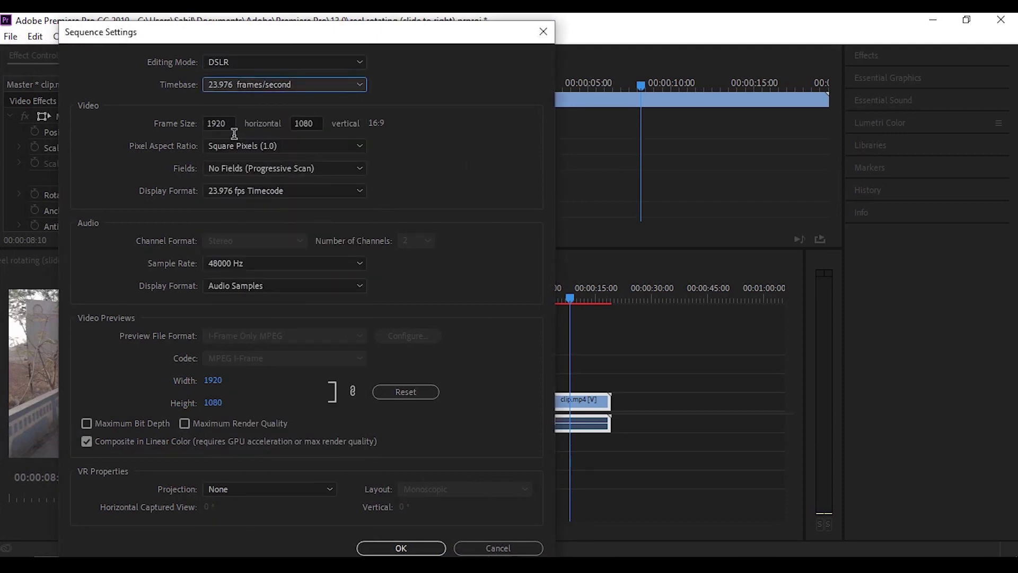
{"action": "left_click", "coordinate": [234, 133]}
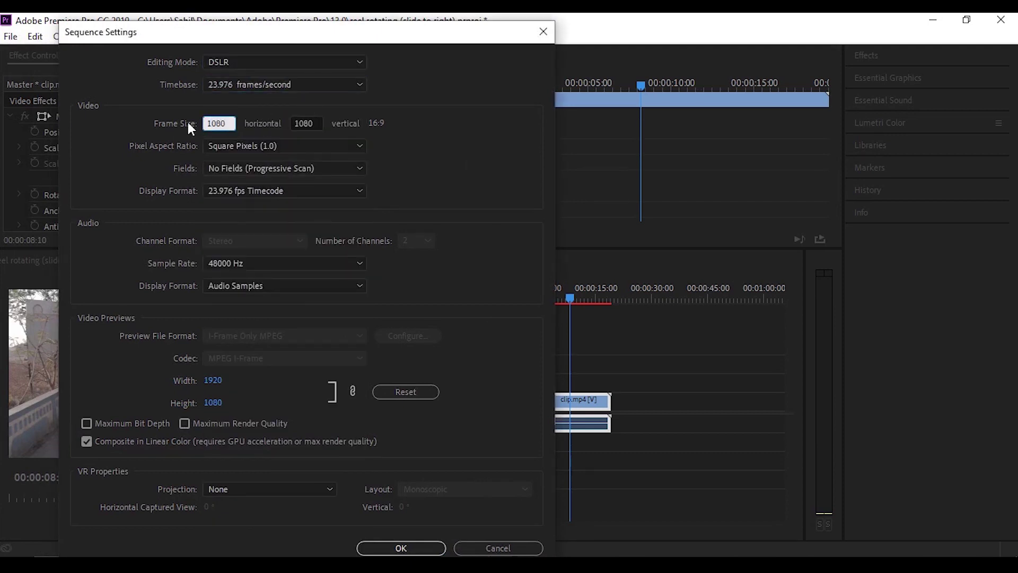
{"action": "key", "text": "Tab"}
{"action": "type", "text": "1920"}
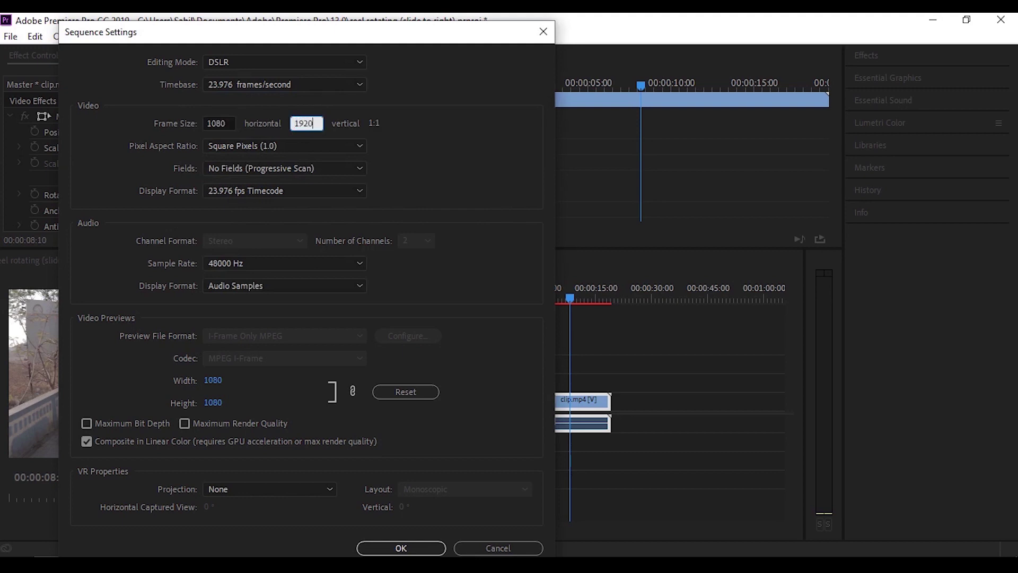
{"action": "left_click", "coordinate": [374, 133]}
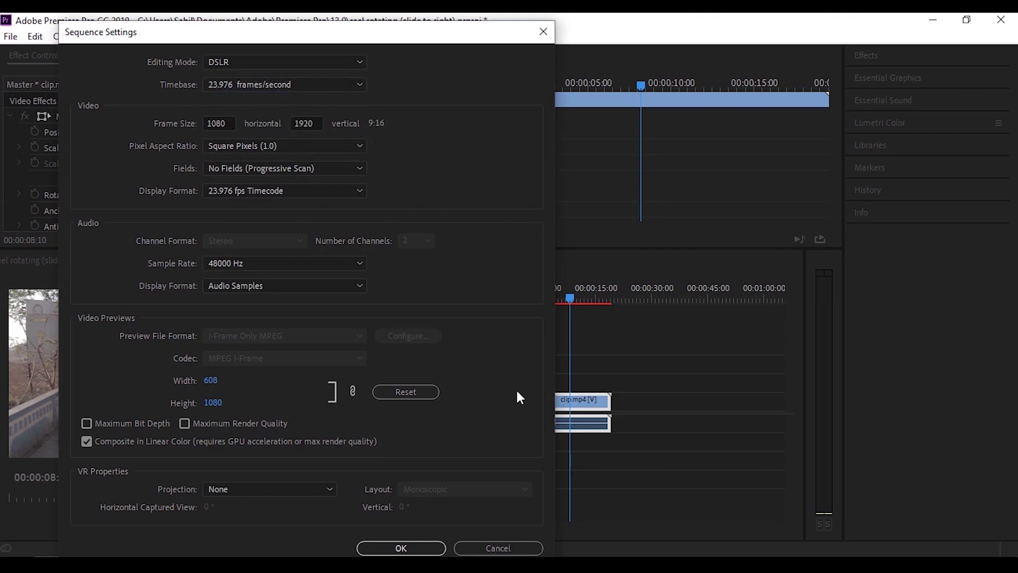
{"action": "left_click", "coordinate": [401, 548]}
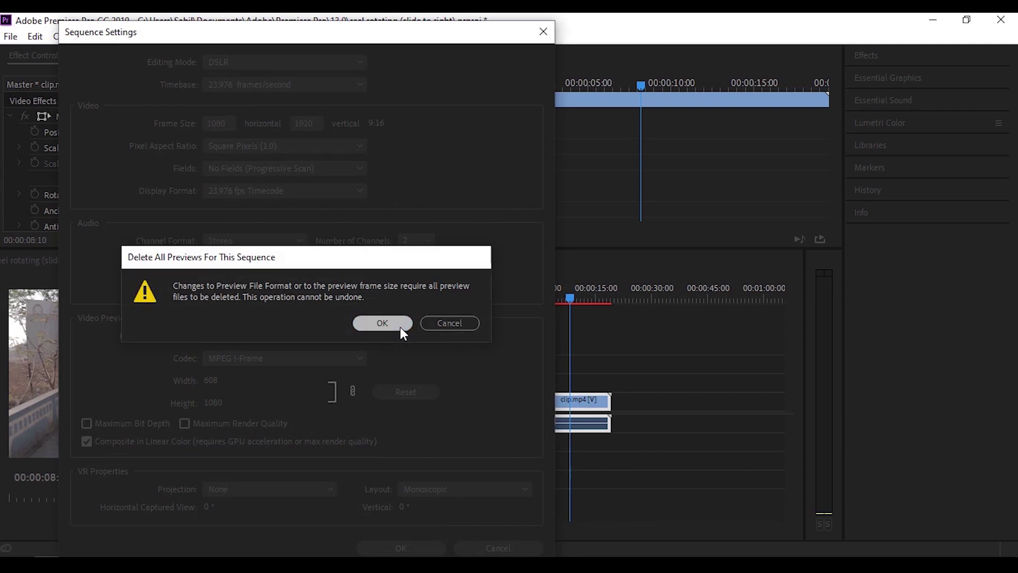
{"action": "left_click", "coordinate": [400, 326]}
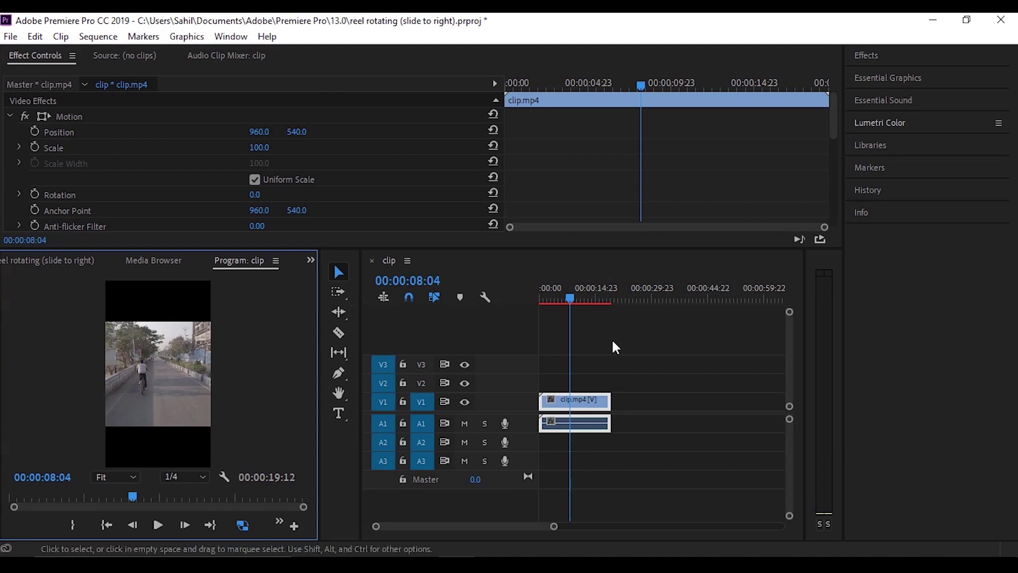
Scale the V1 cycling clip to 194 and position it at 1088, 960.
{"action": "left_click", "coordinate": [596, 401]}
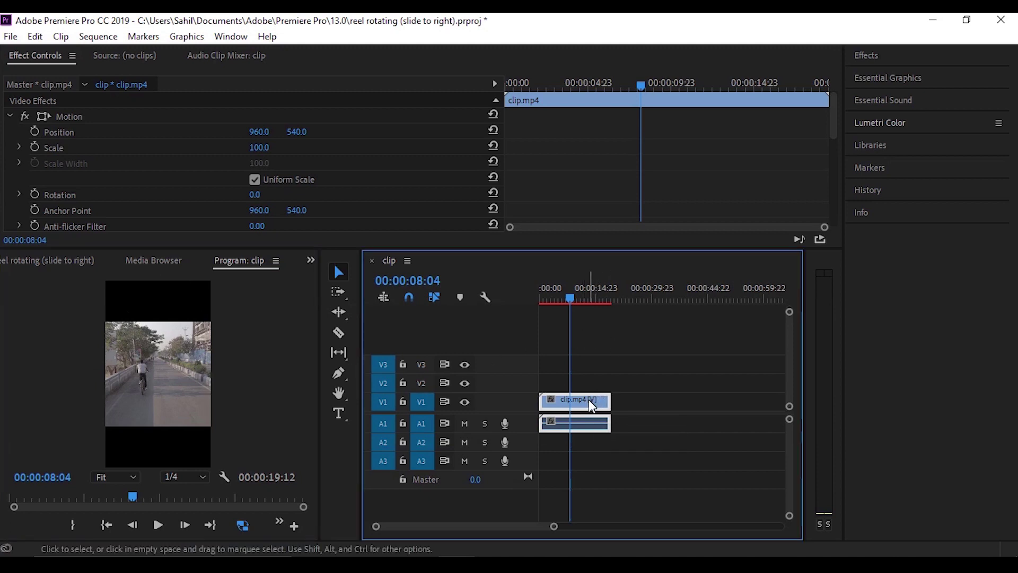
{"action": "left_click_drag", "start_coordinate": [257, 152], "coordinate": [547, 132]}
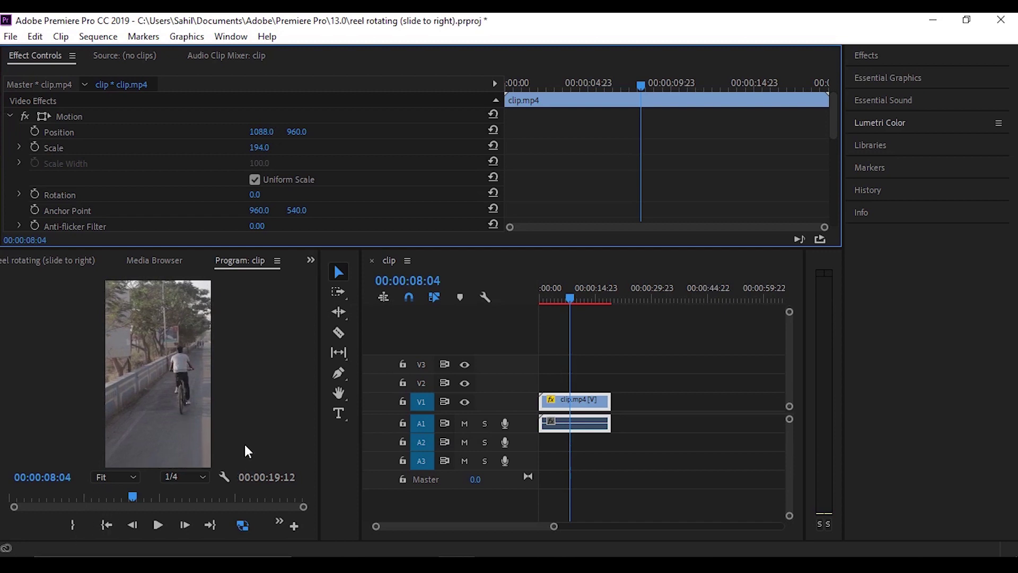
Split off the clip's opening seconds, delete them, and move the remainder to the sequence start.
{"action": "left_click_drag", "start_coordinate": [570, 298], "coordinate": [542, 305]}
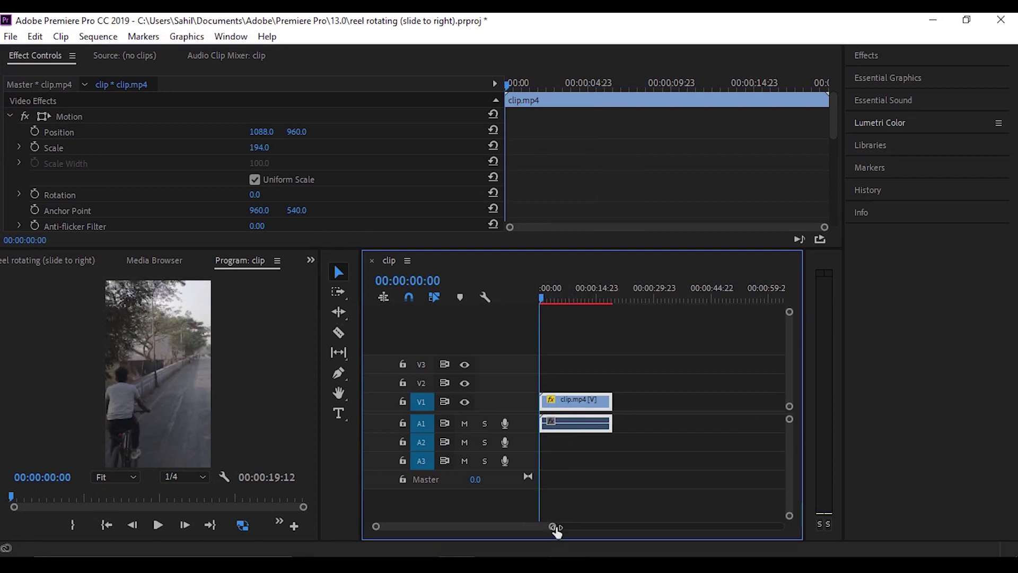
{"action": "left_click_drag", "start_coordinate": [554, 526], "coordinate": [476, 526]}
{"action": "left_click_drag", "start_coordinate": [543, 289], "coordinate": [628, 318]}
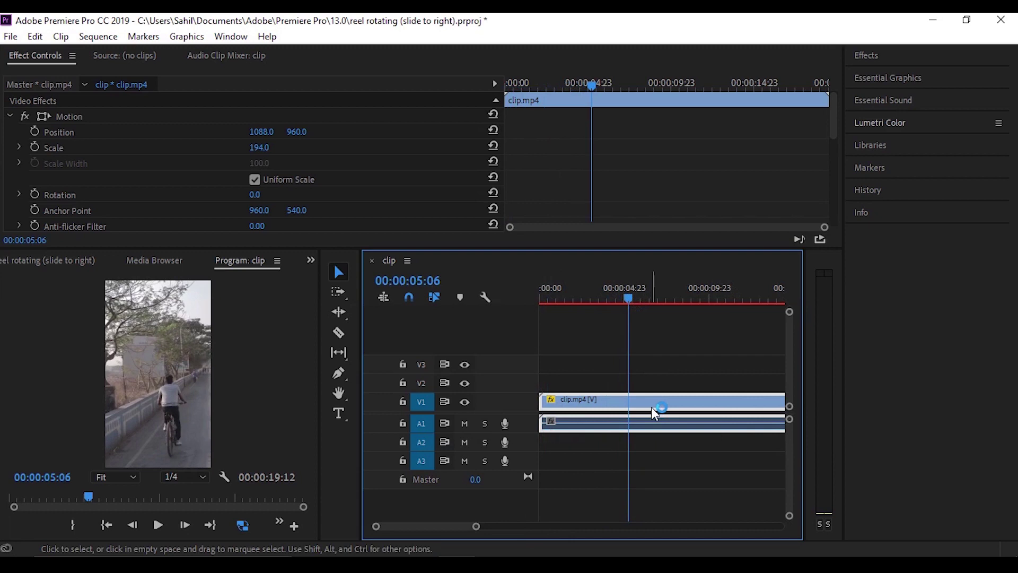
{"action": "key", "text": "ctrl+k"}
{"action": "left_click", "coordinate": [589, 408]}
{"action": "key", "text": "Delete"}
{"action": "left_click_drag", "start_coordinate": [631, 401], "coordinate": [546, 403]}
Play back the trimmed 00:00:14:06 sequence from the start, then jump to 00:00:08:05.
{"action": "left_click_drag", "start_coordinate": [476, 526], "coordinate": [520, 528]}
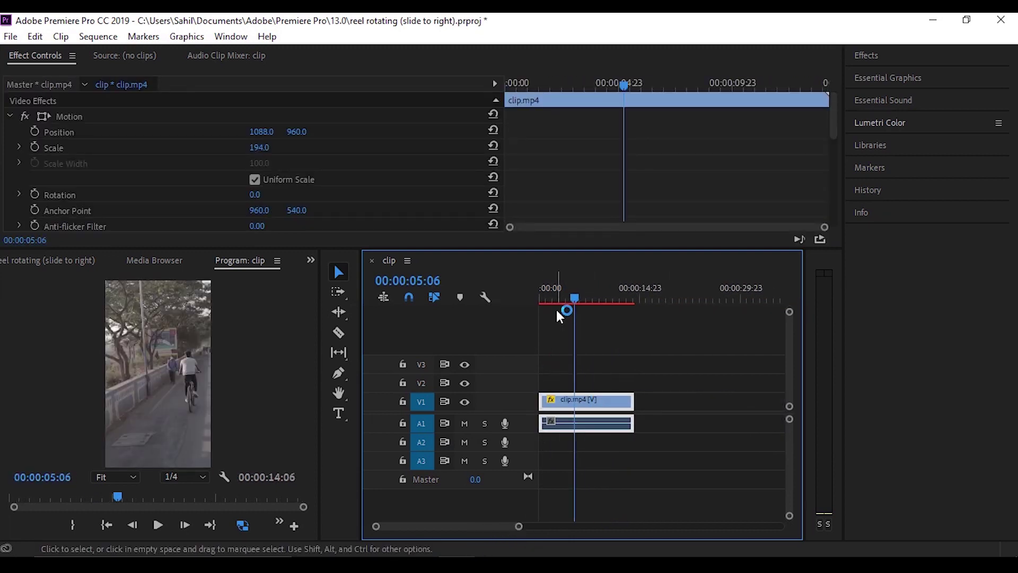
{"action": "key", "text": "Home"}
{"action": "key", "text": "space"}
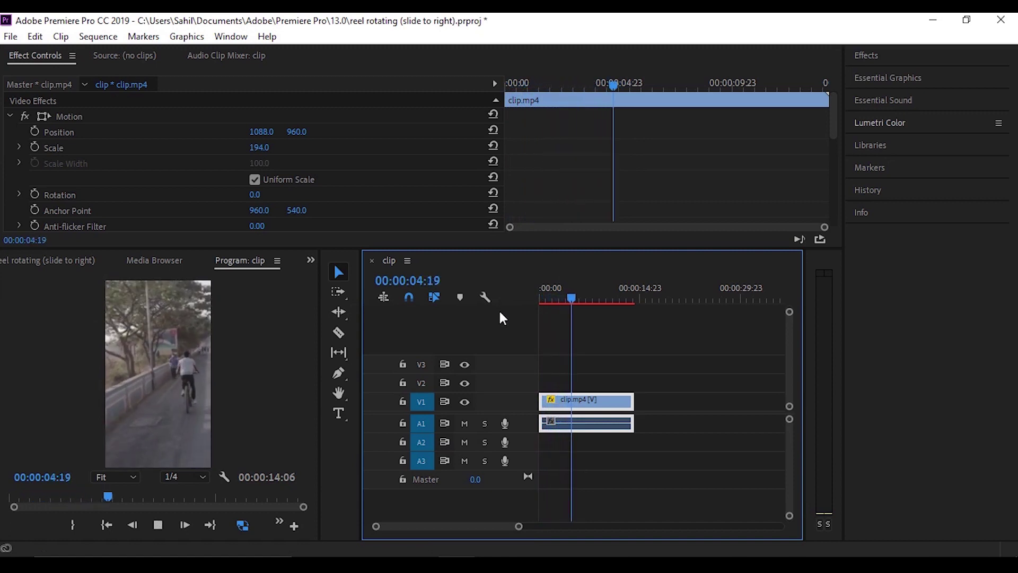
{"action": "key", "text": "space"}
{"action": "left_click", "coordinate": [183, 374]}
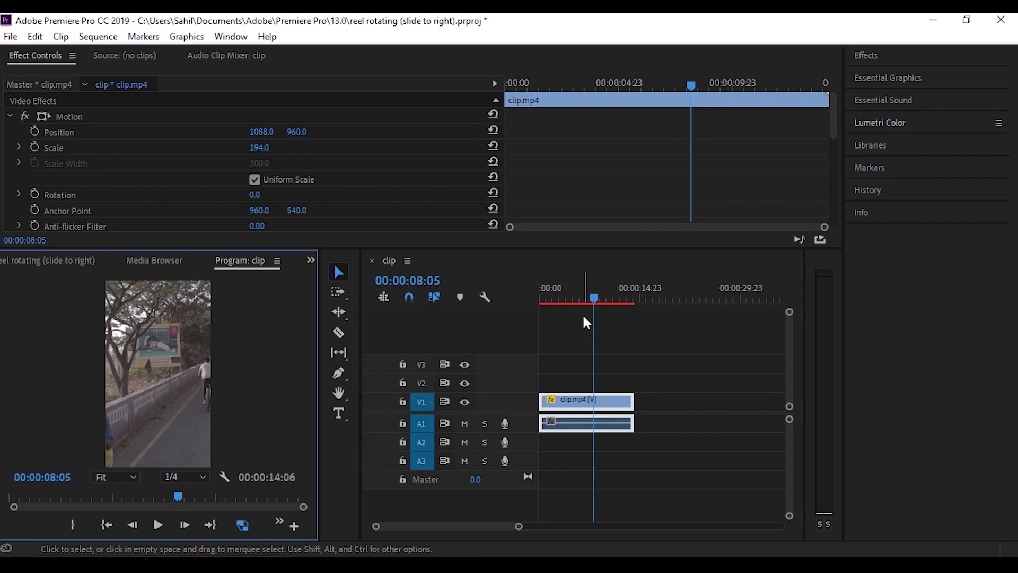
Add Audio.mp4 to the sequence above the cycling clip.
{"action": "left_click_drag", "start_coordinate": [598, 304], "coordinate": [521, 315]}
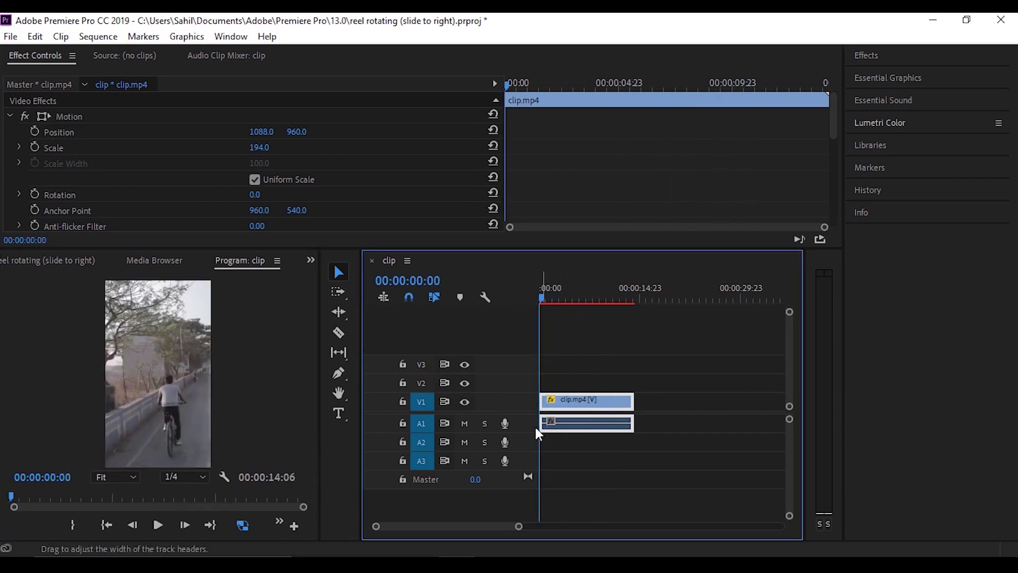
{"action": "left_click", "coordinate": [17, 258]}
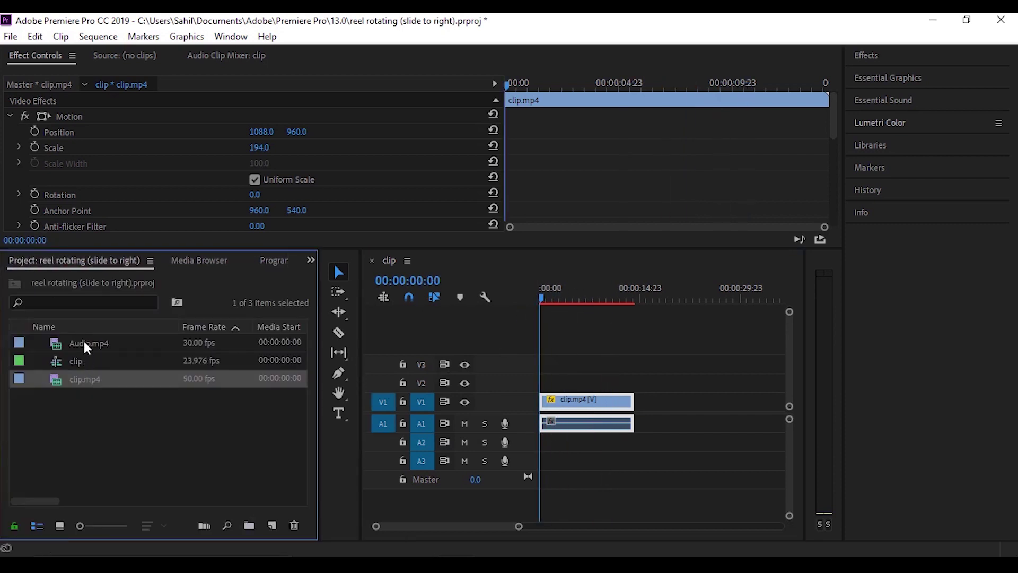
{"action": "left_click_drag", "start_coordinate": [84, 341], "coordinate": [539, 448]}
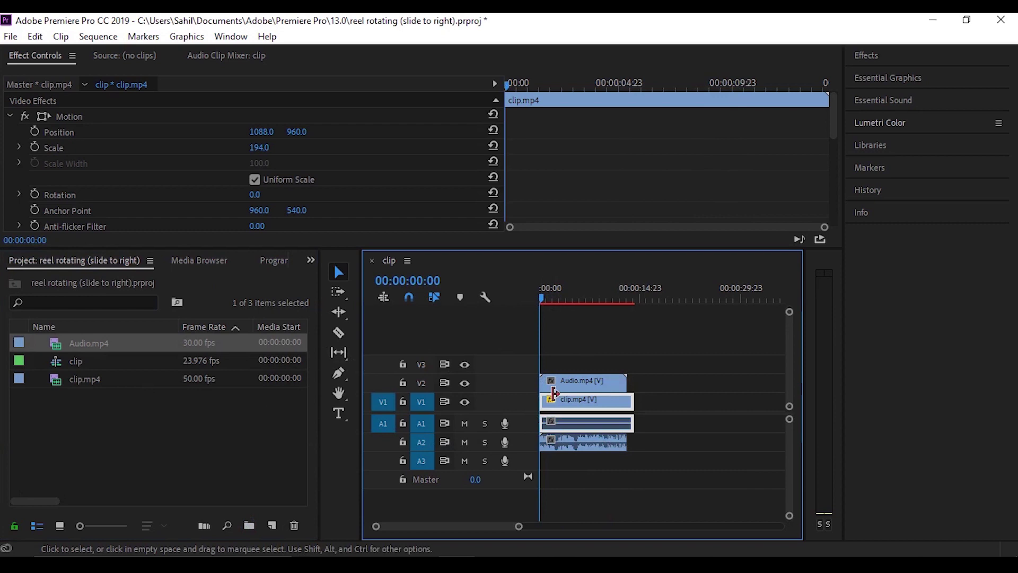
Delete Audio.mp4's video from V2 while A2 is locked, keeping its music, then play.
{"action": "left_click", "coordinate": [273, 260]}
{"action": "left_click", "coordinate": [402, 442]}
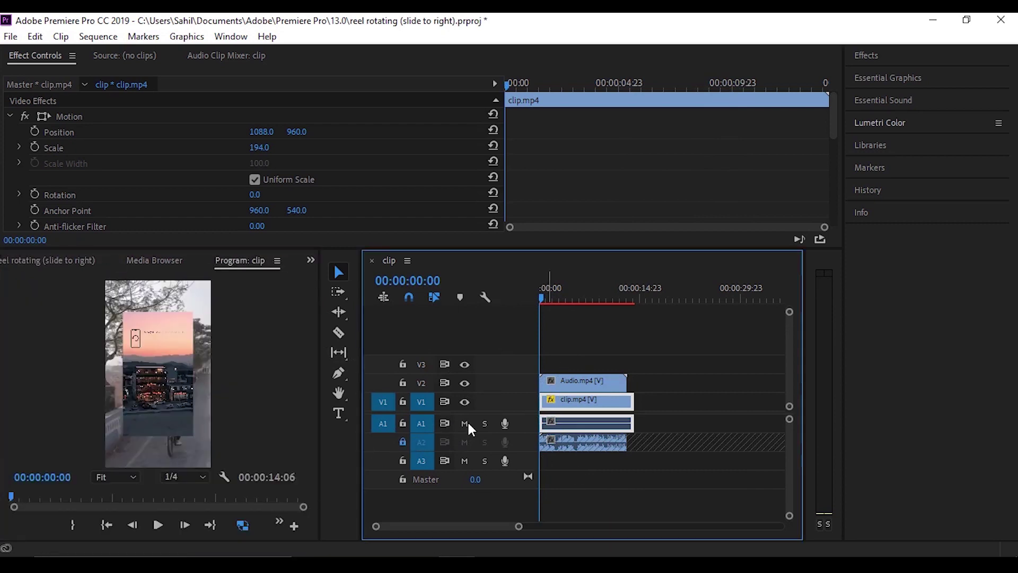
{"action": "left_click", "coordinate": [583, 383]}
{"action": "key", "text": "Delete"}
{"action": "left_click", "coordinate": [402, 442]}
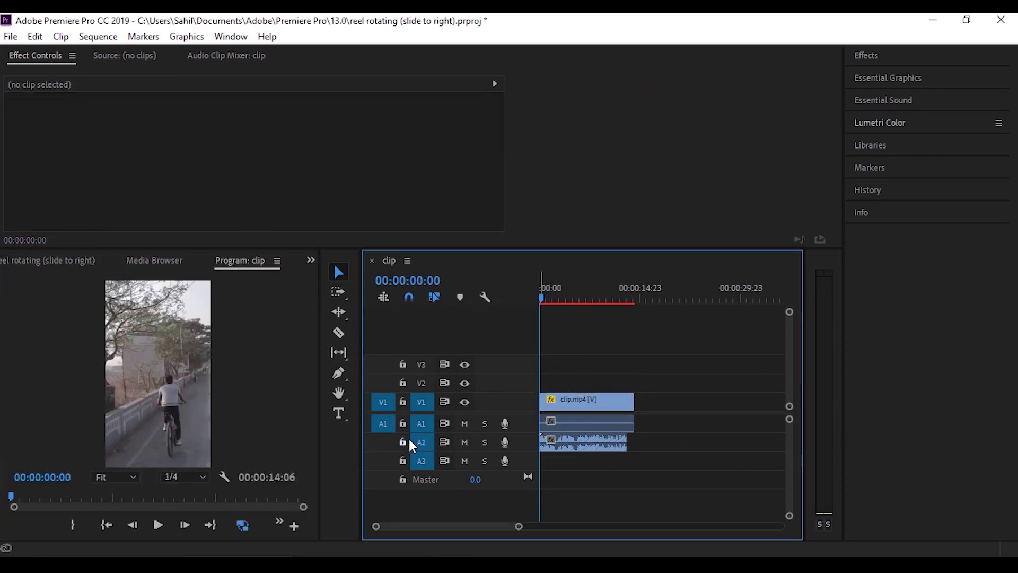
{"action": "key", "text": "space"}
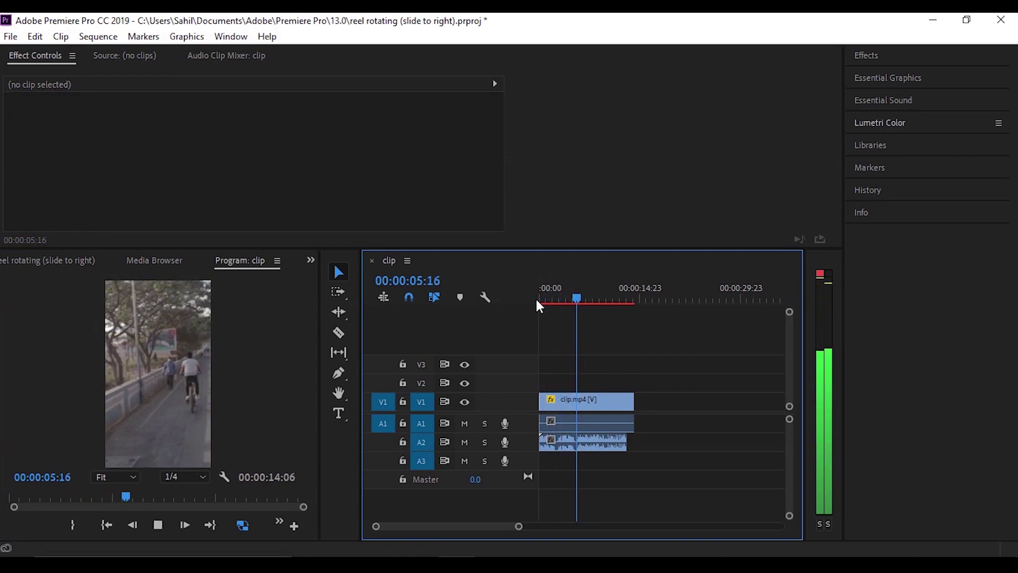
At 00:00:06:01, set starting Rotation, Scale and Position keyframes on the cycling clip.
{"action": "left_click", "coordinate": [586, 402]}
{"action": "left_click_drag", "start_coordinate": [521, 528], "coordinate": [471, 525]}
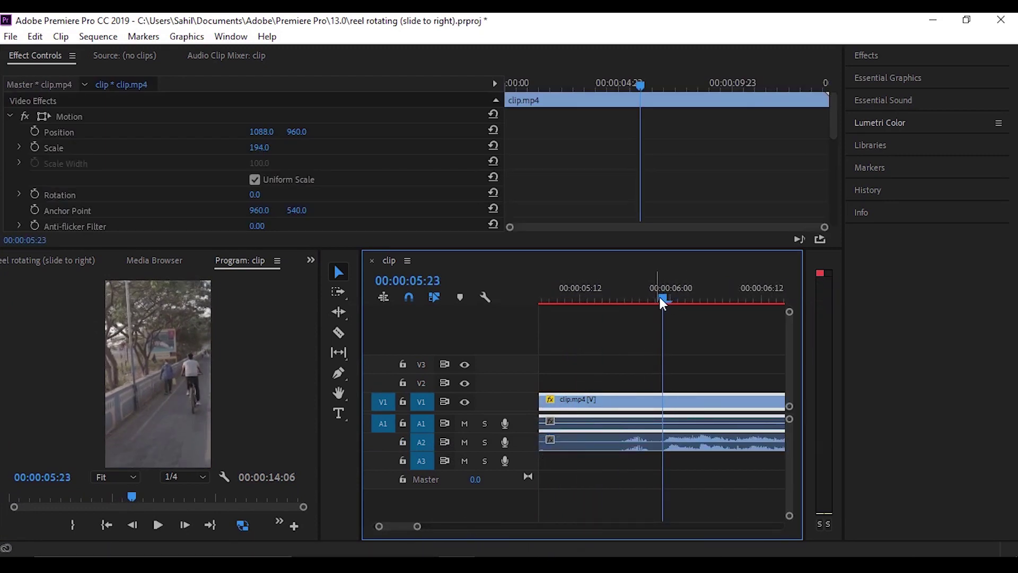
{"action": "left_click_drag", "start_coordinate": [663, 301], "coordinate": [680, 307]}
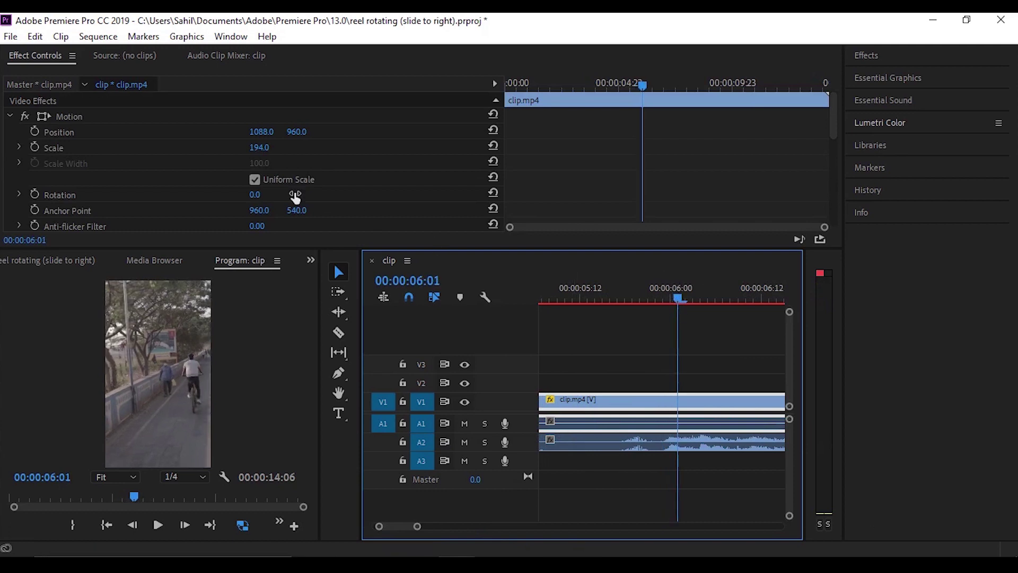
{"action": "left_click", "coordinate": [34, 194]}
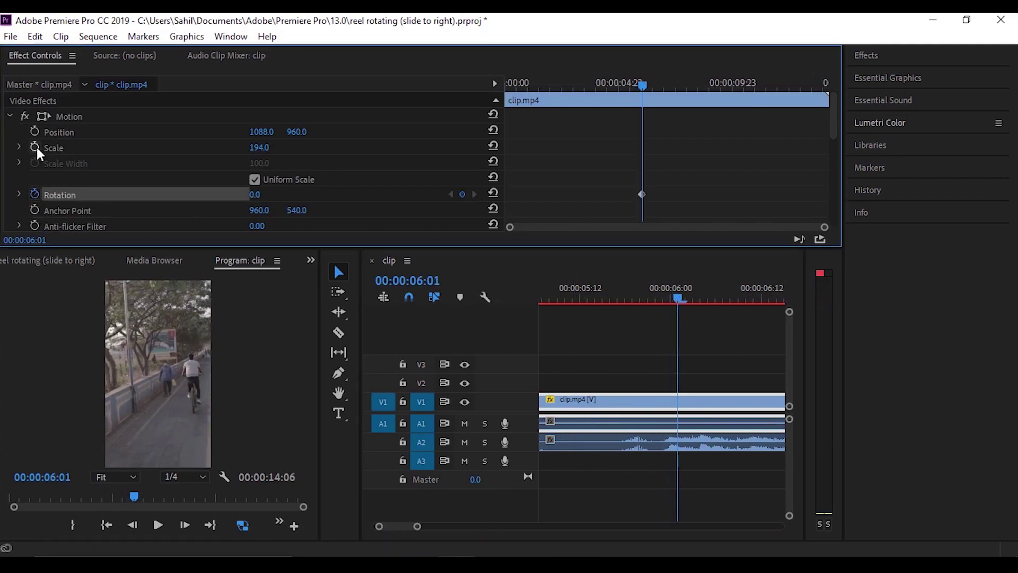
{"action": "left_click", "coordinate": [35, 148]}
{"action": "left_click", "coordinate": [33, 131]}
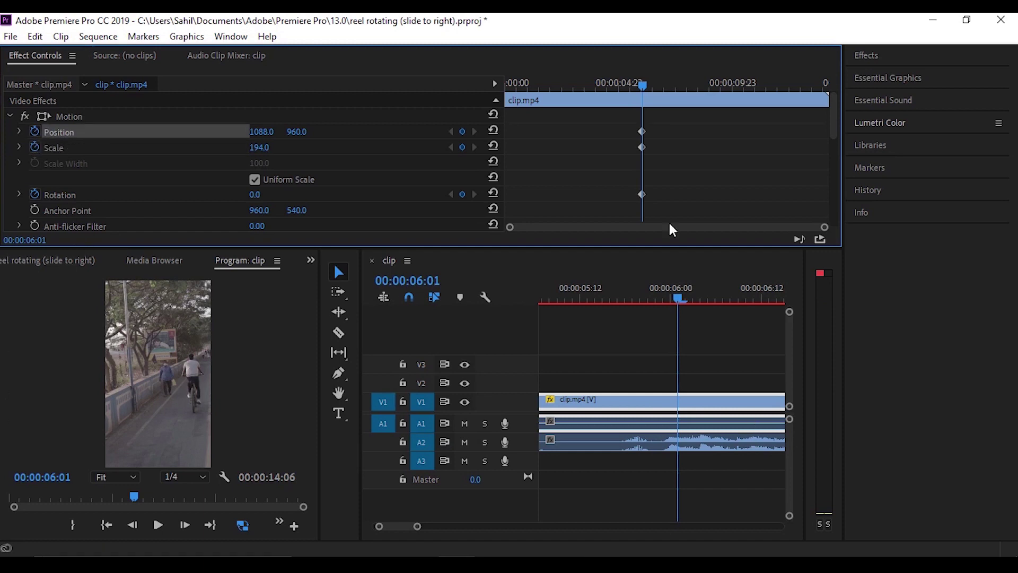
At 00:00:09:15, set Rotation 90°, Scale 111 and Position 509, 1059.
{"action": "key", "text": "backslash"}
{"action": "left_click_drag", "start_coordinate": [643, 293], "coordinate": [702, 321]}
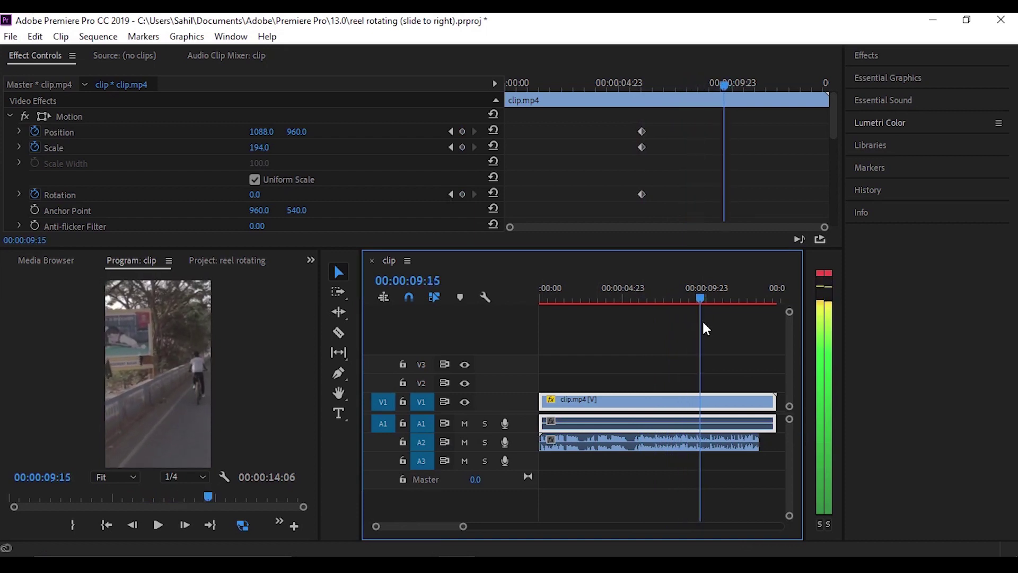
{"action": "left_click", "coordinate": [264, 197]}
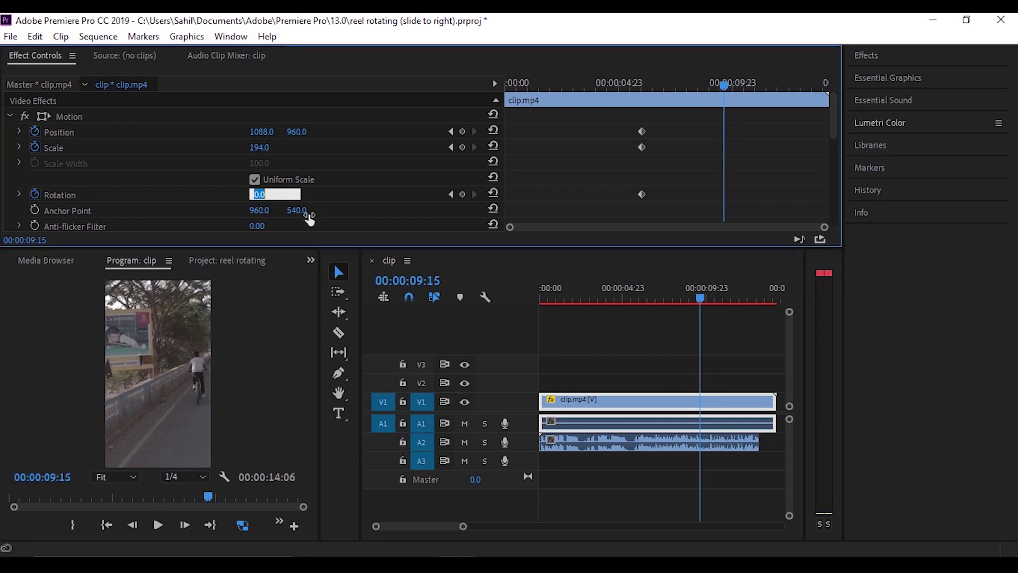
{"action": "type", "text": "90"}
{"action": "key", "text": "Return"}
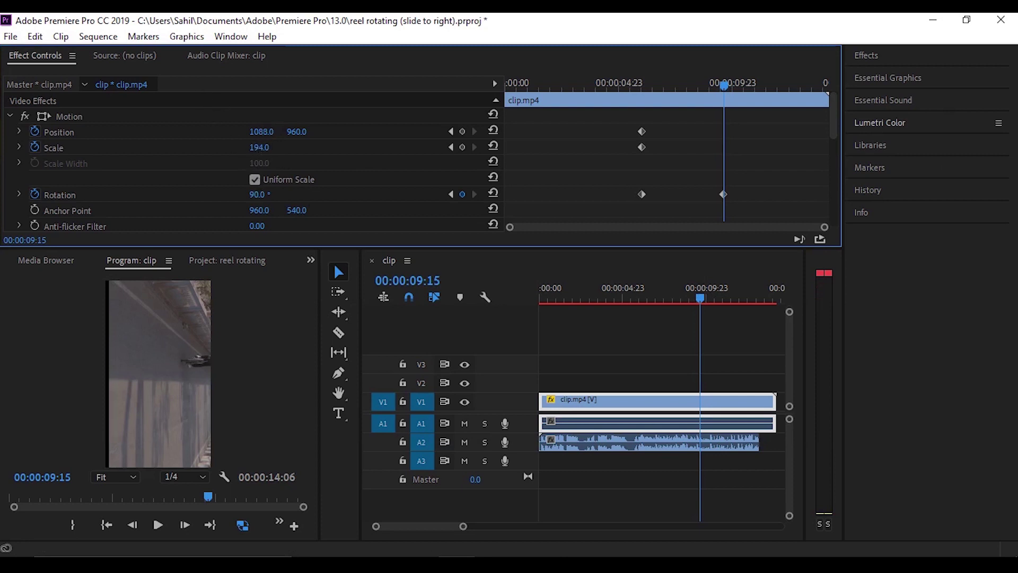
{"action": "left_click_drag", "start_coordinate": [260, 148], "coordinate": [215, 147]}
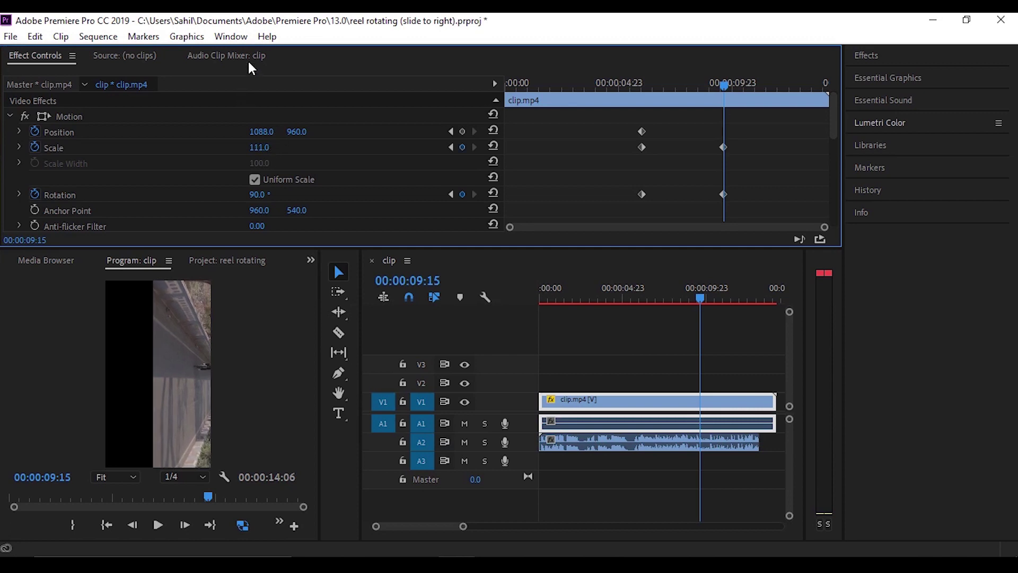
{"action": "left_click_drag", "start_coordinate": [262, 131], "coordinate": [4, 132]}
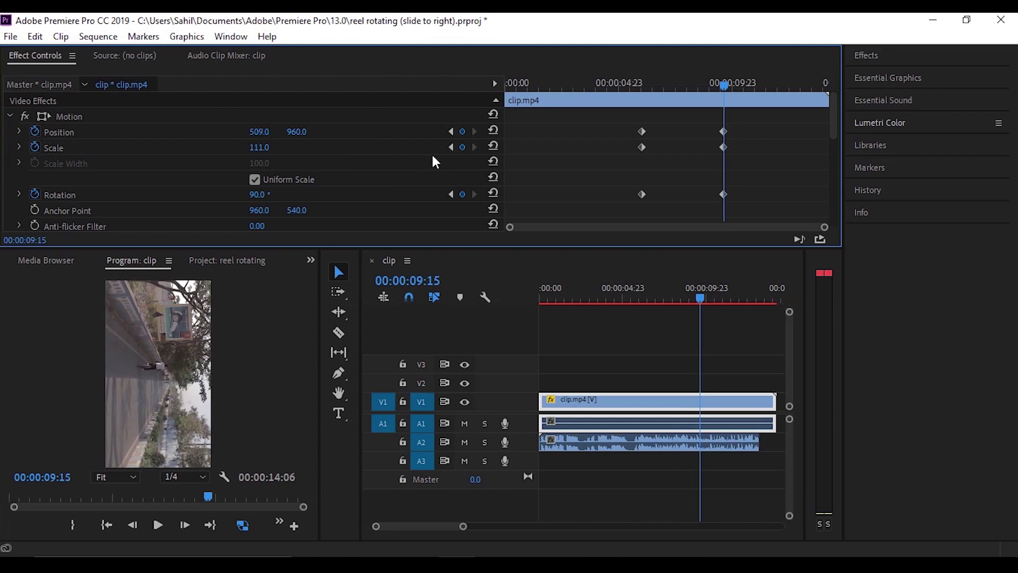
{"action": "left_click_drag", "start_coordinate": [297, 132], "coordinate": [313, 132]}
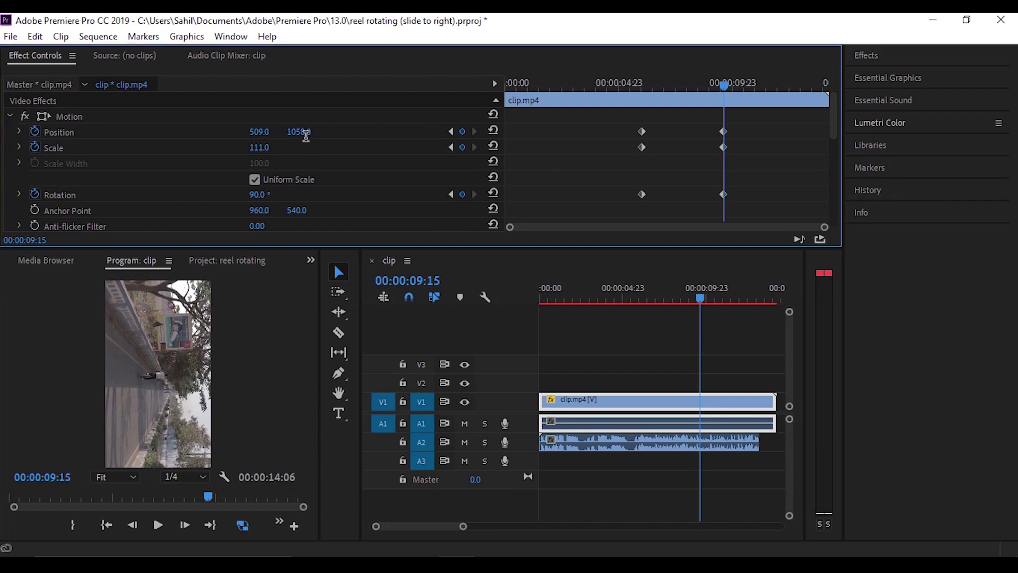
{"action": "key", "text": "Return"}
{"action": "left_click", "coordinate": [708, 318]}
{"action": "key", "text": "Home"}
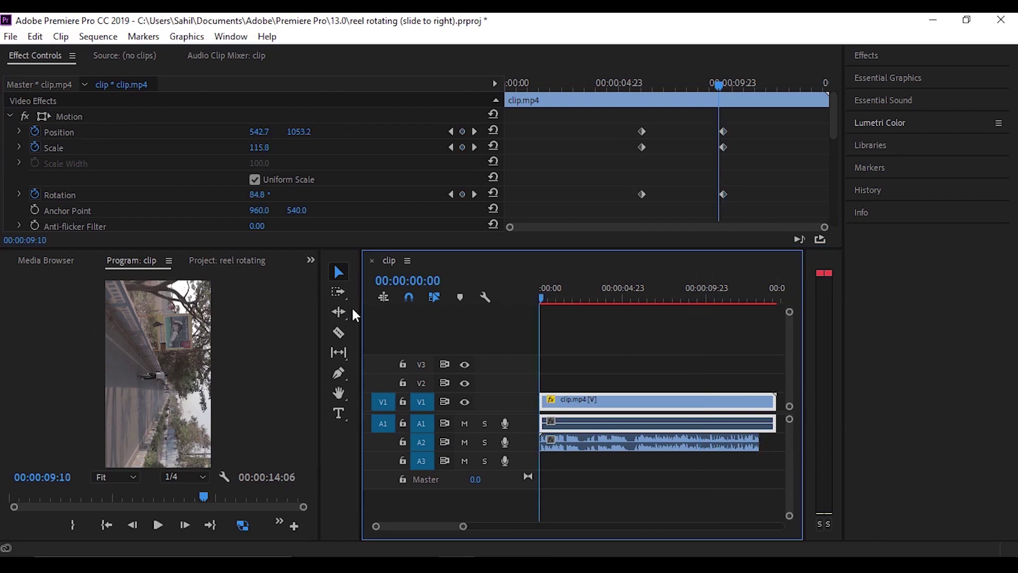
{"action": "key", "text": "space"}
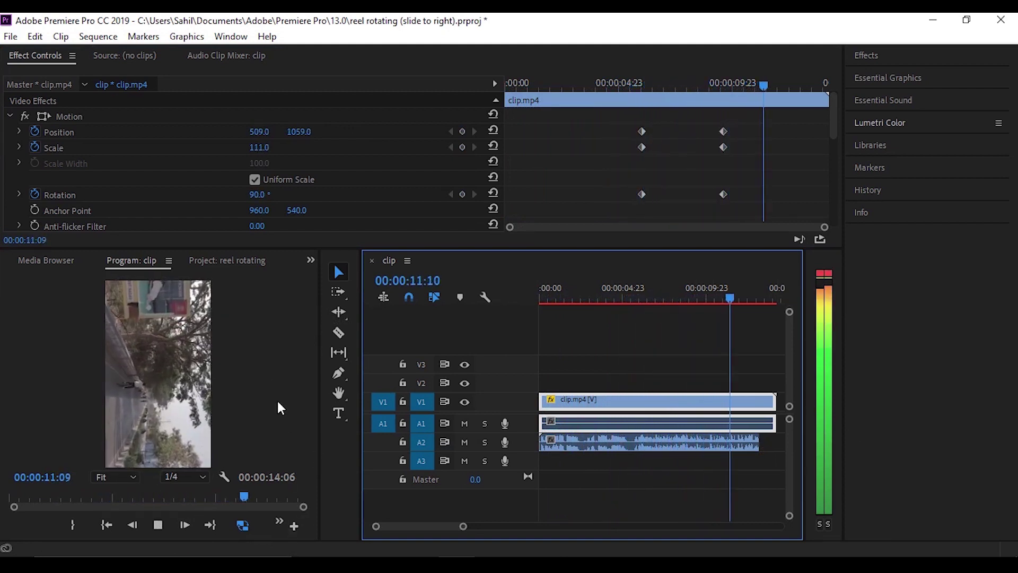
{"action": "key", "text": "space"}
{"action": "left_click_drag", "start_coordinate": [742, 297], "coordinate": [503, 375]}
Nest the animated cycling clip as Nested Sequence 01.
{"action": "right_click", "coordinate": [569, 404]}
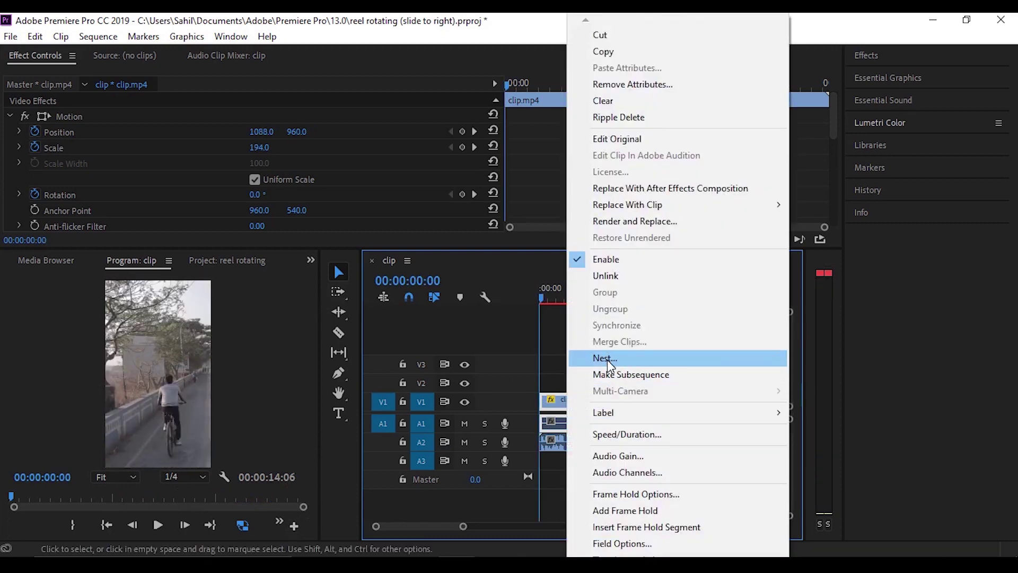
{"action": "left_click", "coordinate": [605, 357]}
{"action": "left_click", "coordinate": [474, 306]}
Scale Nested Sequence 01 to 148 with Position X 288, then play the result.
{"action": "left_click", "coordinate": [583, 405]}
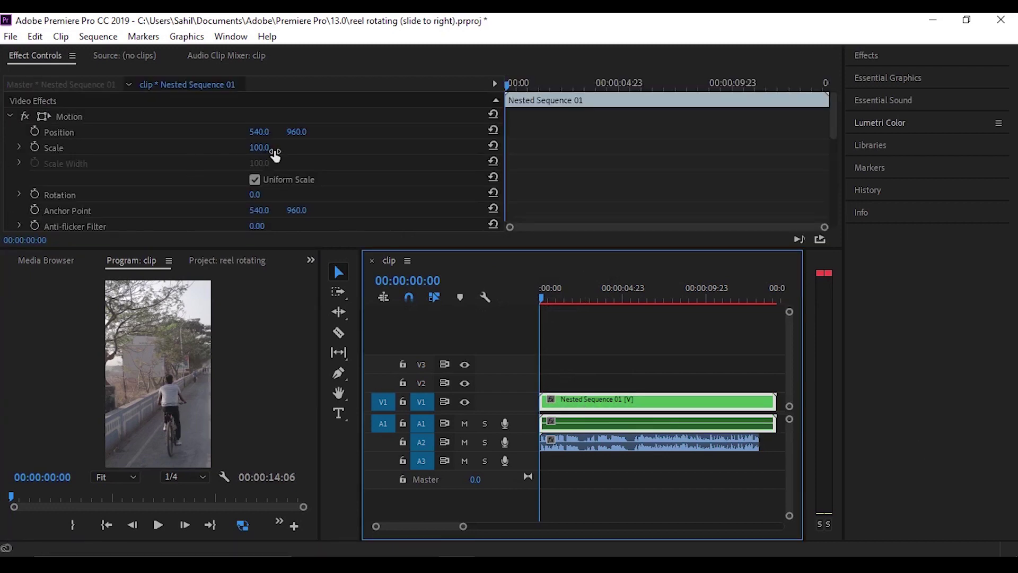
{"action": "left_click_drag", "start_coordinate": [276, 153], "coordinate": [300, 154]}
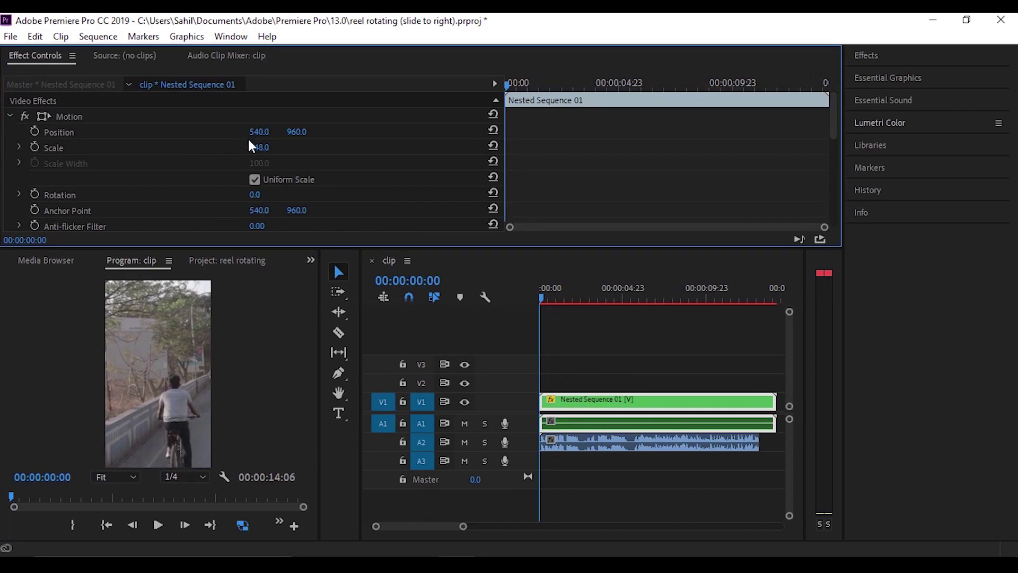
{"action": "left_click_drag", "start_coordinate": [276, 137], "coordinate": [140, 137]}
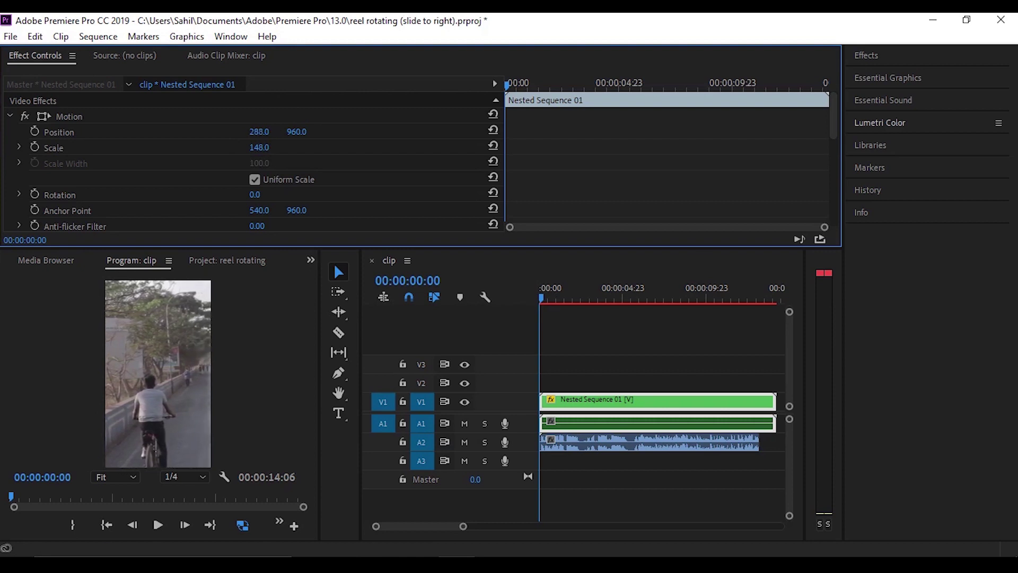
{"action": "left_click", "coordinate": [535, 303]}
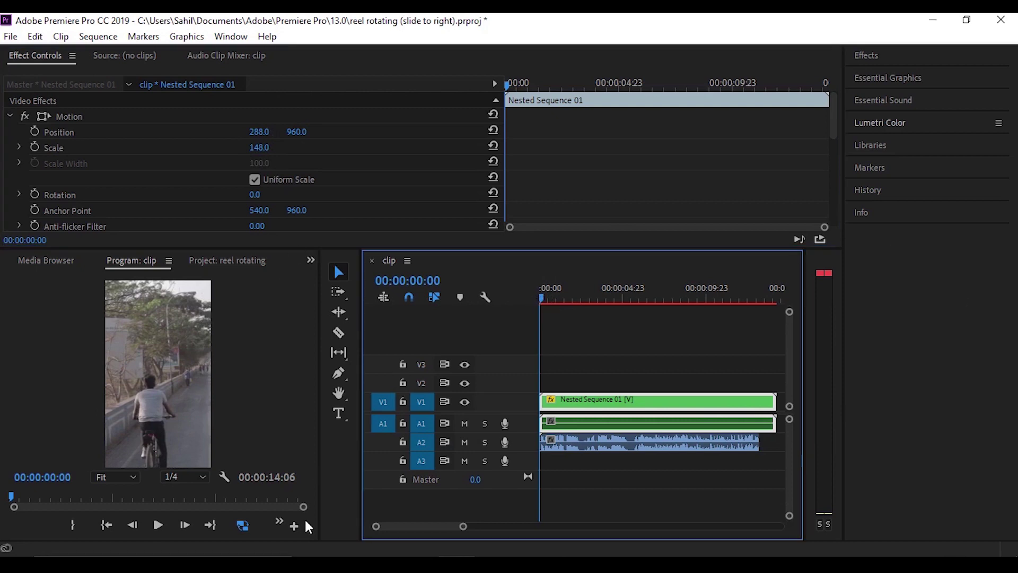
{"action": "left_click", "coordinate": [159, 525]}
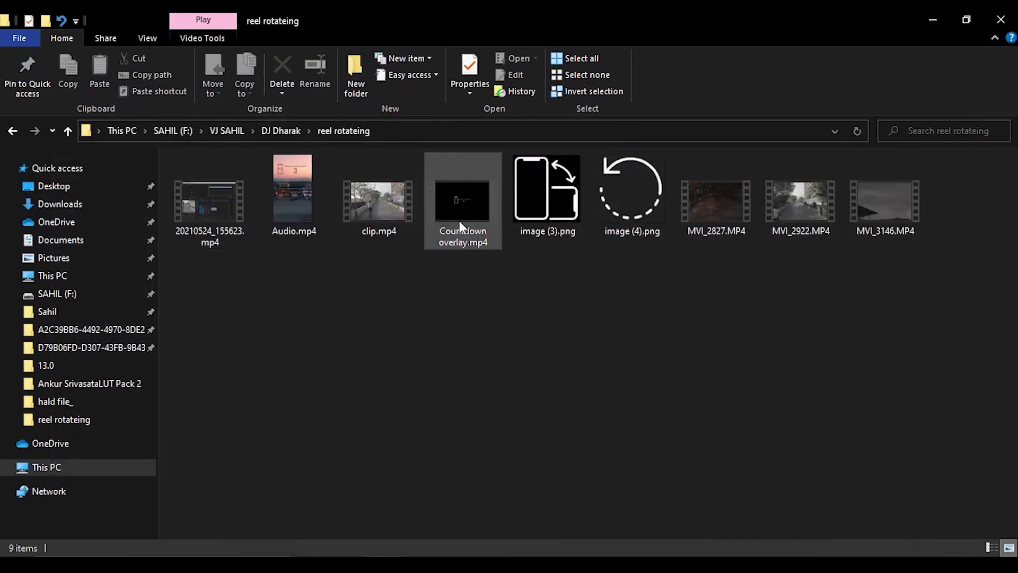
Place Countdown overlay.mp4 on V3 and delete its A3 audio.
{"action": "mouse_move", "coordinate": [463, 212]}
{"action": "left_mouse_down"}
{"action": "mouse_move", "coordinate": [465, 562]}
{"action": "mouse_move", "coordinate": [463, 519]}
{"action": "mouse_move", "coordinate": [611, 355]}
{"action": "mouse_move", "coordinate": [606, 338]}
{"action": "left_mouse_up"}
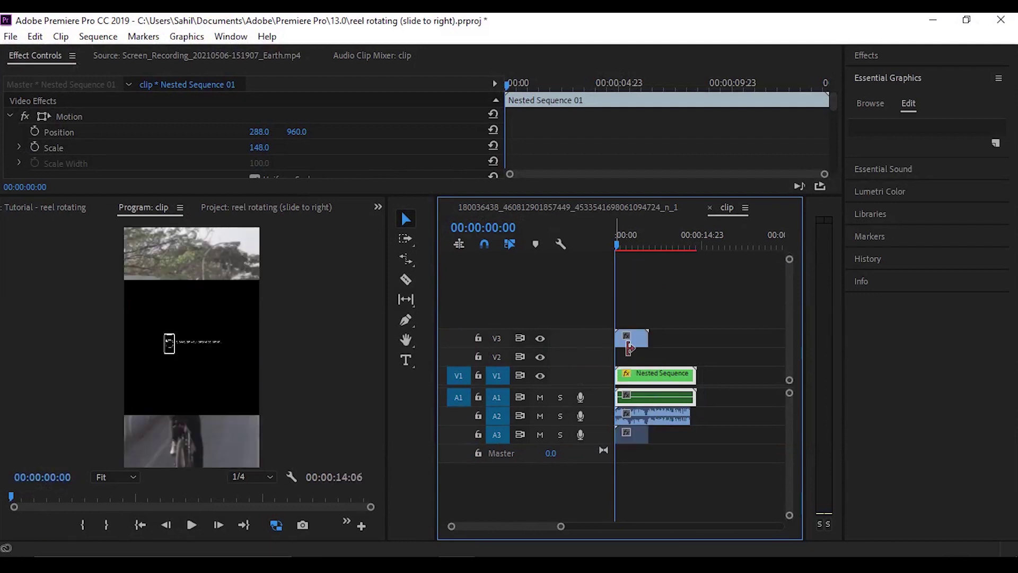
{"action": "left_click", "coordinate": [478, 337]}
{"action": "left_click", "coordinate": [639, 435]}
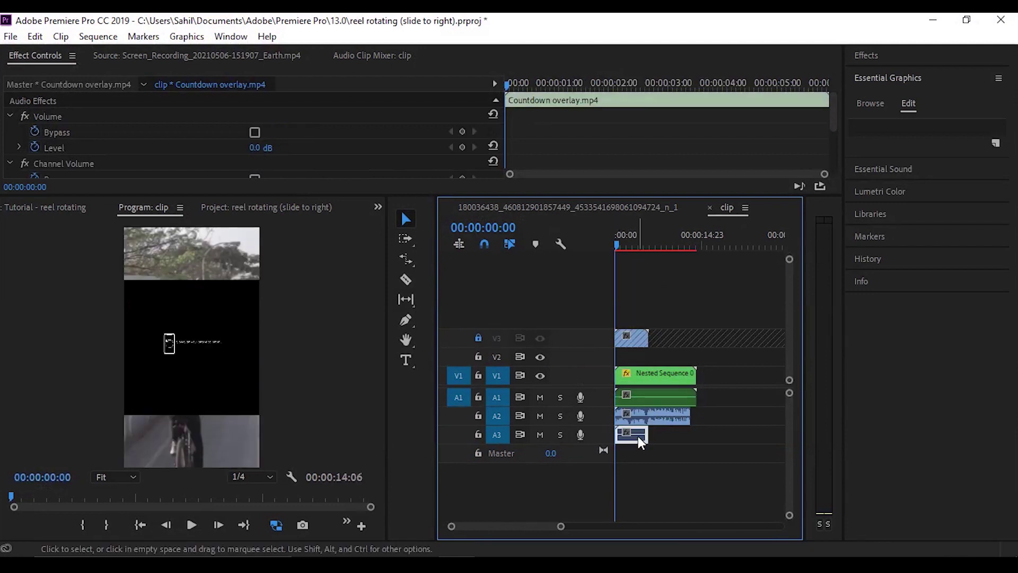
{"action": "key", "text": "Delete"}
{"action": "left_click", "coordinate": [478, 337]}
{"action": "left_click", "coordinate": [636, 338]}
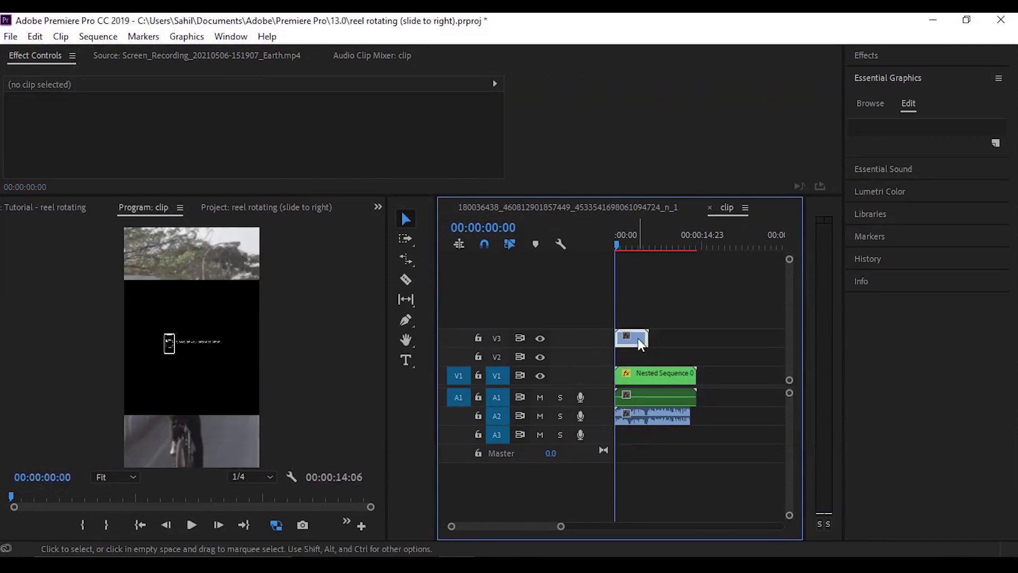
Set the overlay's blend mode to Screen and its scale to 202, then play.
{"action": "left_click_drag", "start_coordinate": [833, 118], "coordinate": [833, 156]}
{"action": "left_click", "coordinate": [301, 148]}
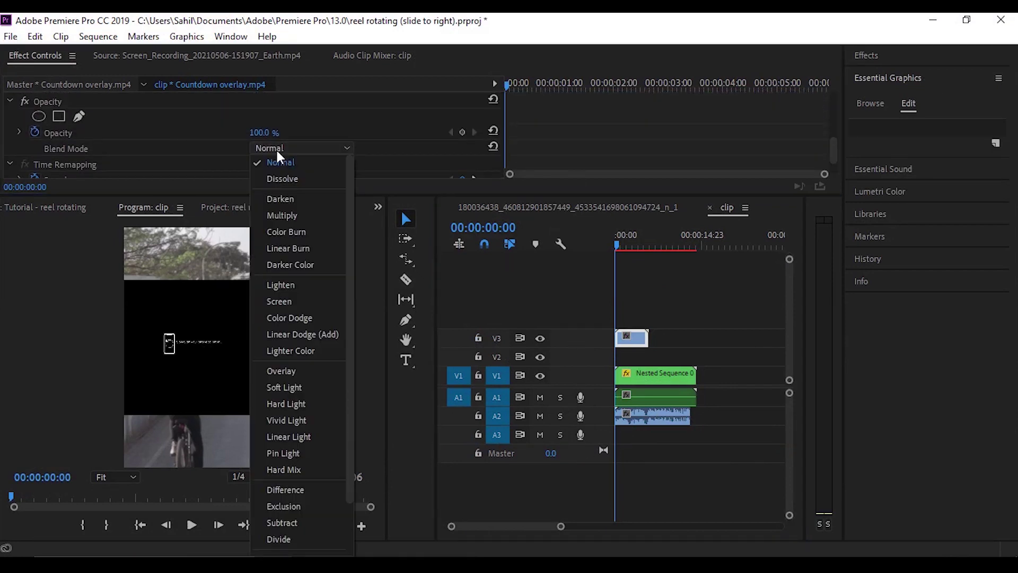
{"action": "left_click", "coordinate": [281, 301]}
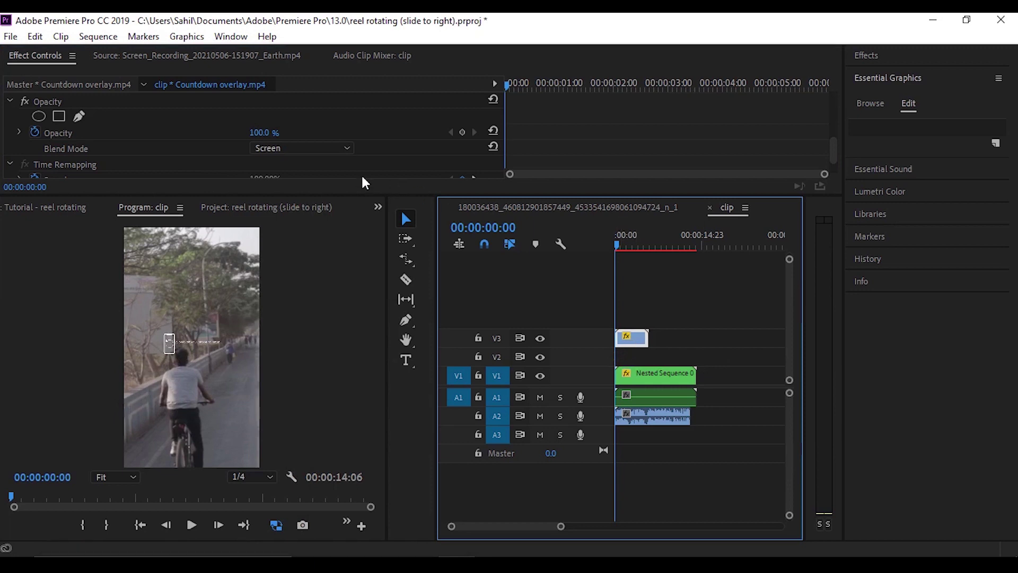
{"action": "left_click_drag", "start_coordinate": [827, 161], "coordinate": [828, 118]}
{"action": "left_click_drag", "start_coordinate": [268, 147], "coordinate": [5, 131]}
{"action": "left_click_drag", "start_coordinate": [260, 151], "coordinate": [266, 151]}
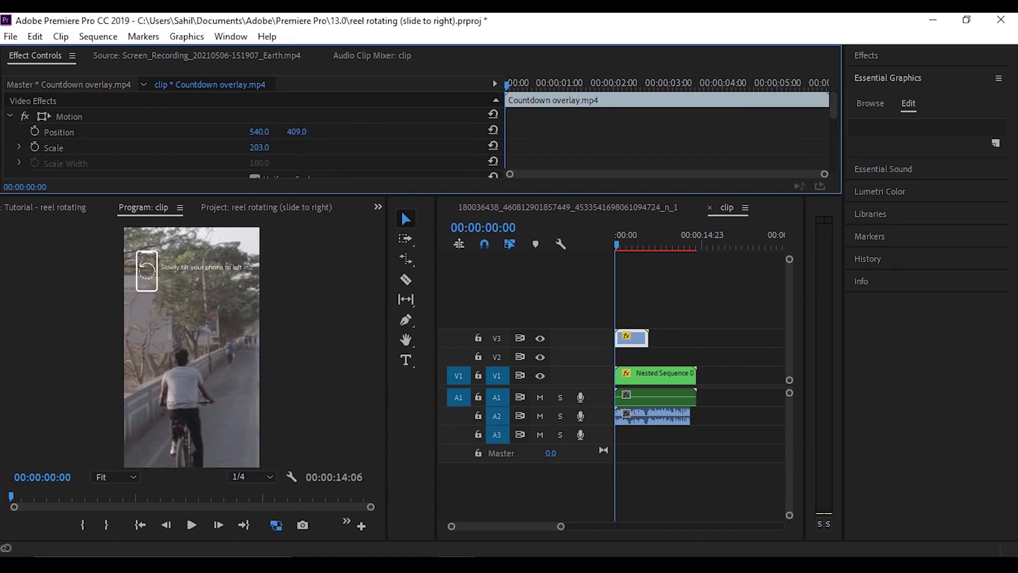
{"action": "key", "text": "space"}
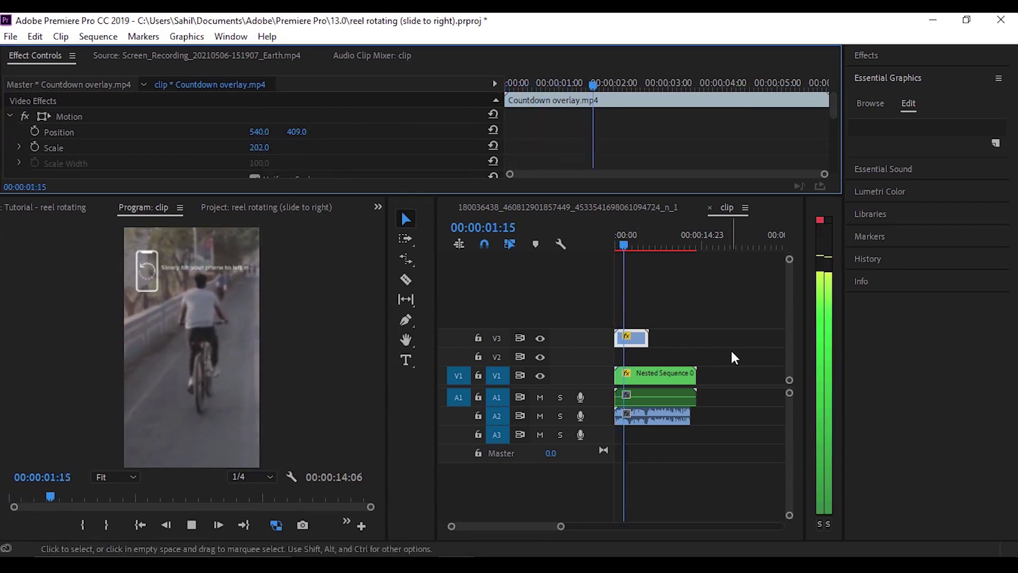